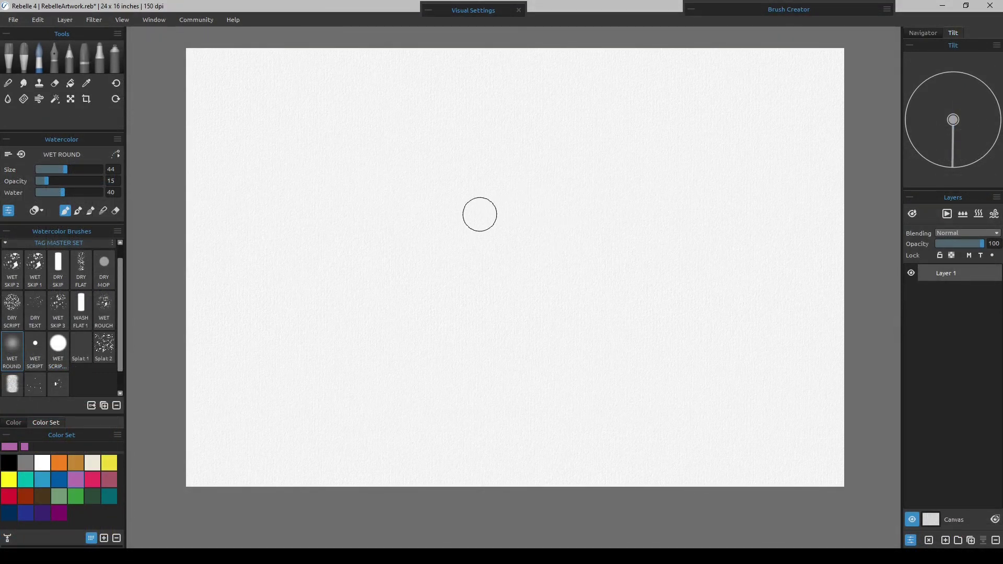
Wet the whole of Layer 1 and check the water coverage with the Show Wet display
{"action": "left_click_drag", "start_coordinate": [448, 214], "coordinate": [547, 228]}
{"action": "left_click", "coordinate": [963, 216]}
{"action": "left_click", "coordinate": [914, 216]}
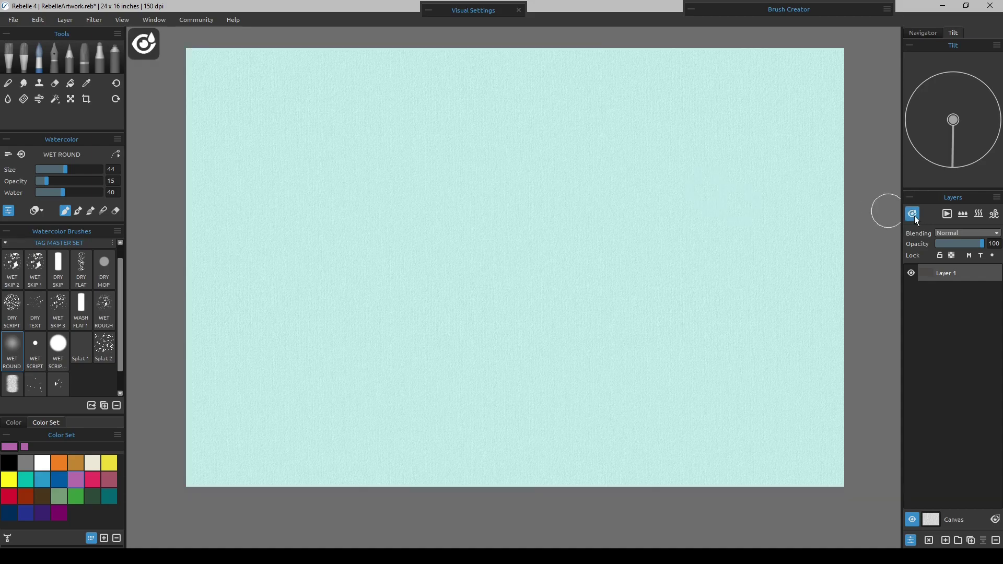
{"action": "left_click", "coordinate": [914, 216]}
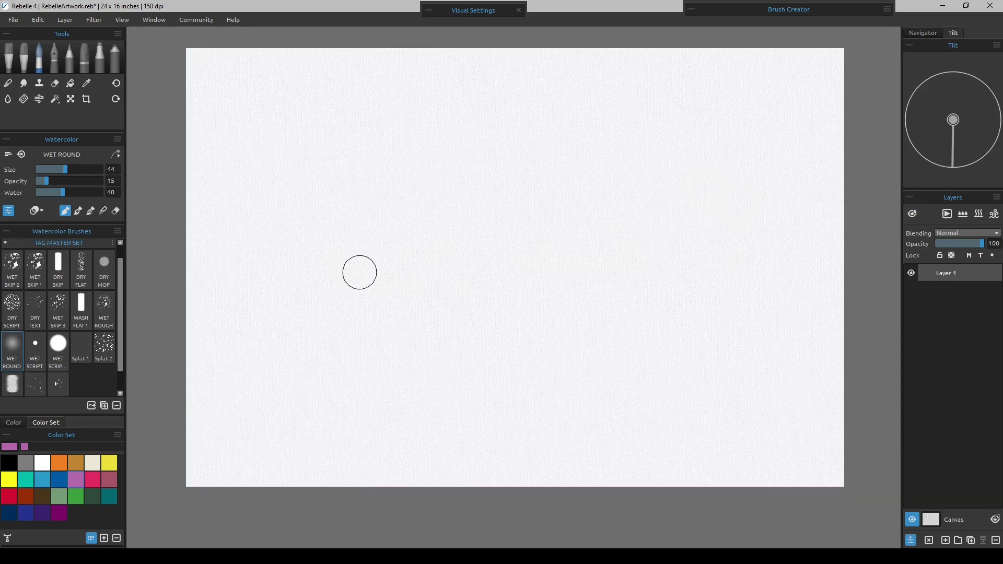
Review the watercolor behavior in the visual settings and the Wet Round brush's parameters in the Brush Creator
{"action": "left_click", "coordinate": [427, 11]}
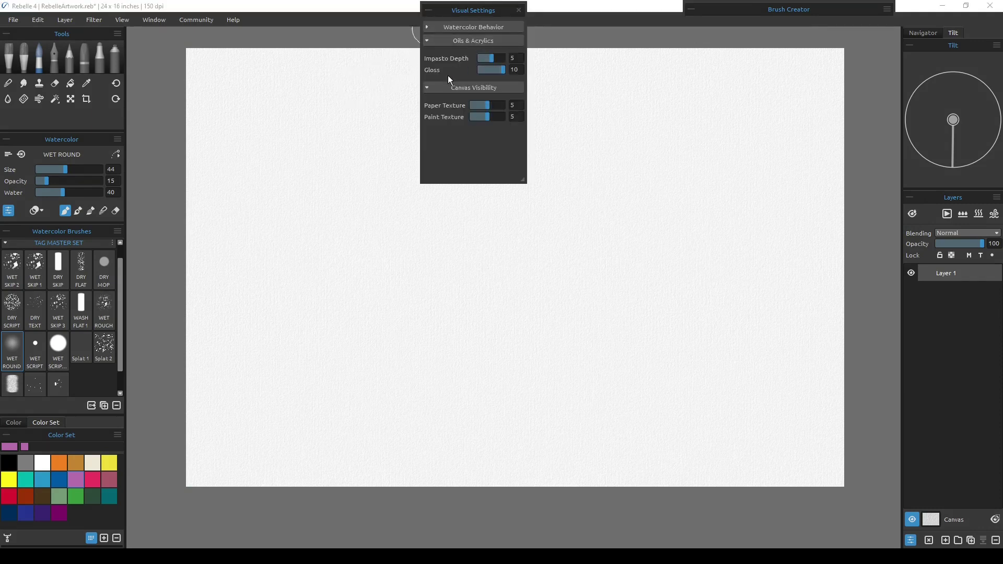
{"action": "left_click", "coordinate": [425, 25]}
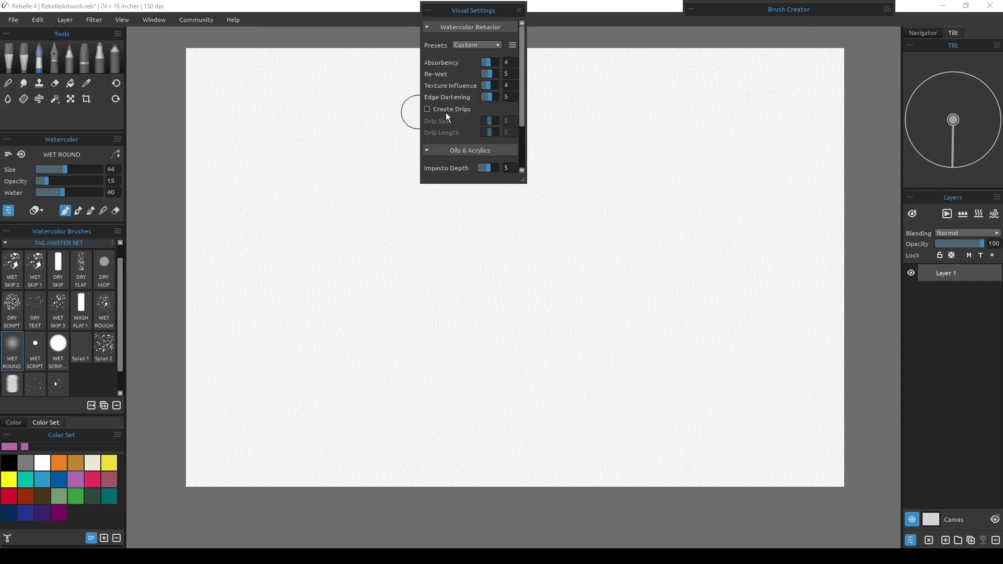
{"action": "left_click", "coordinate": [427, 26]}
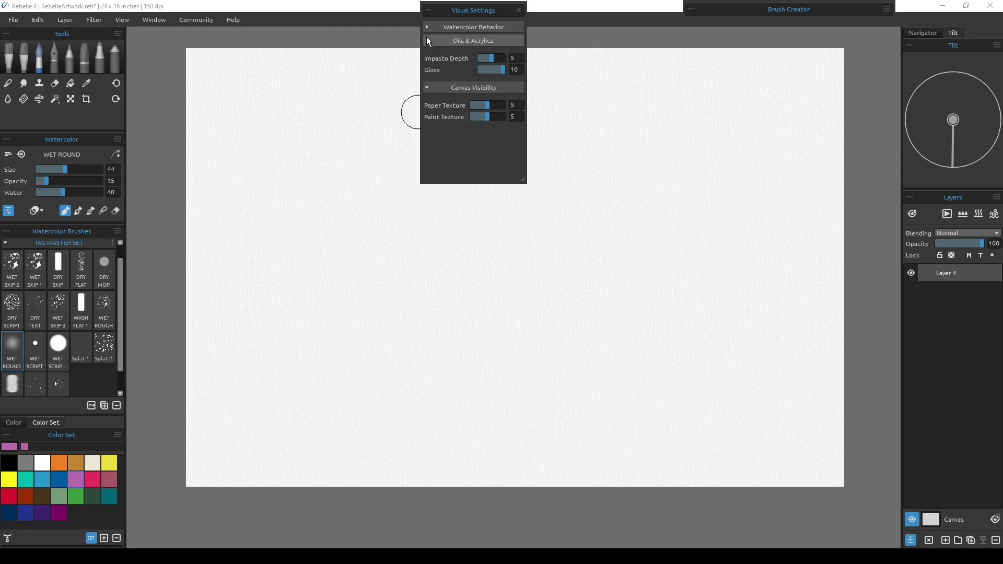
{"action": "left_click", "coordinate": [427, 26]}
{"action": "left_click", "coordinate": [429, 9]}
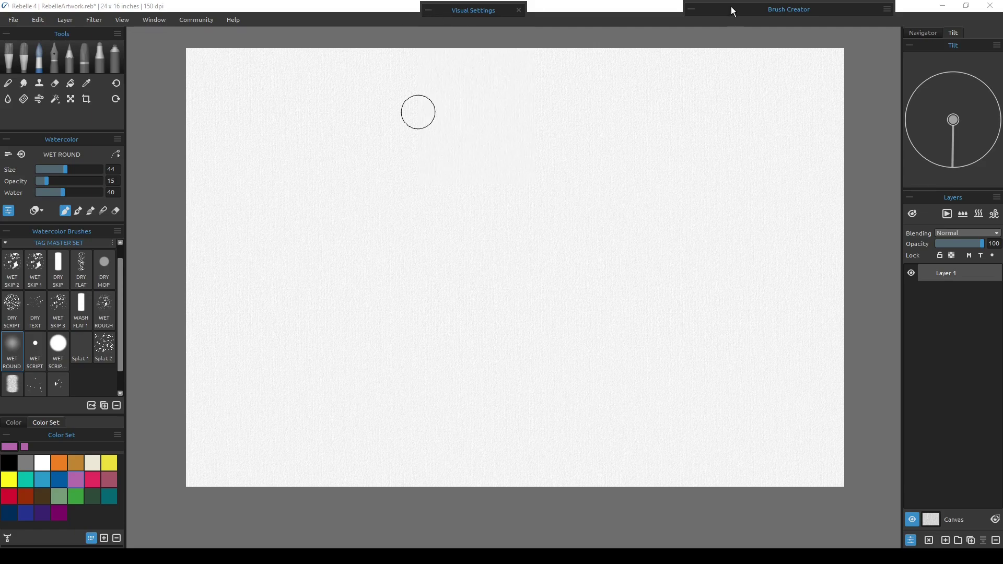
{"action": "left_click", "coordinate": [690, 9]}
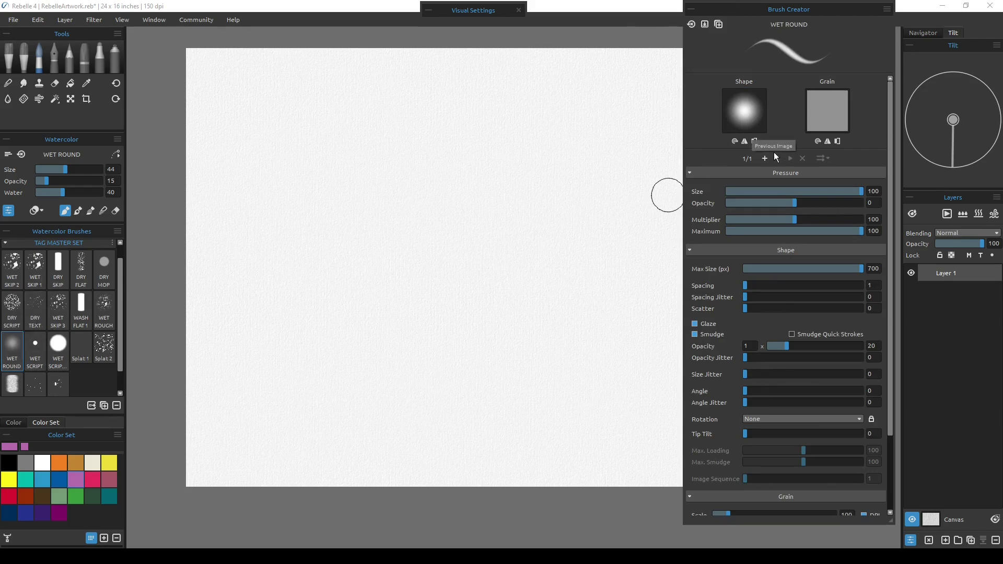
{"action": "left_click", "coordinate": [692, 10]}
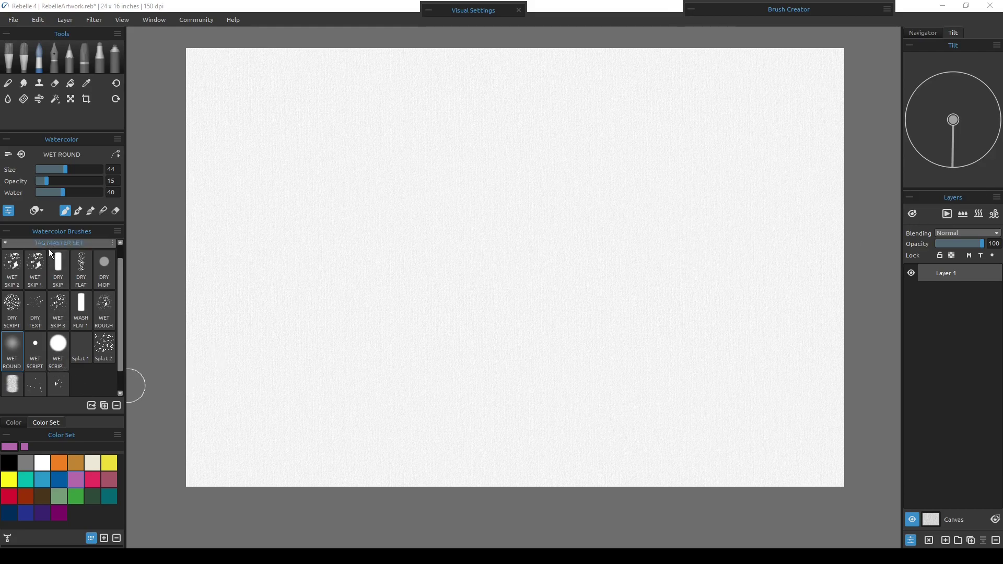
Set the Wet Round brush's water to 100 and size to 100, and check its maximum size in the Brush Creator
{"action": "left_click_drag", "start_coordinate": [65, 193], "coordinate": [115, 200]}
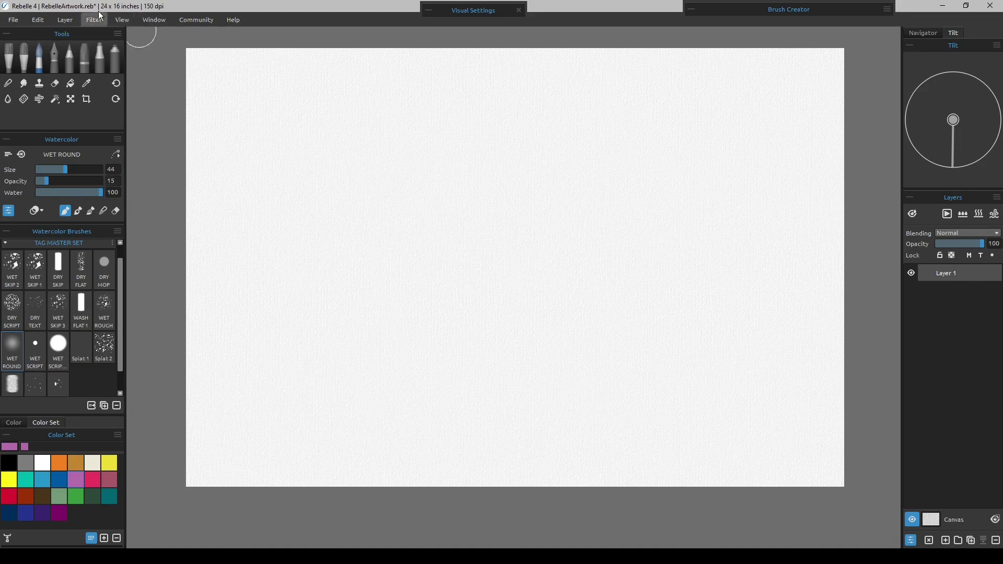
{"action": "left_click_drag", "start_coordinate": [66, 171], "coordinate": [121, 173]}
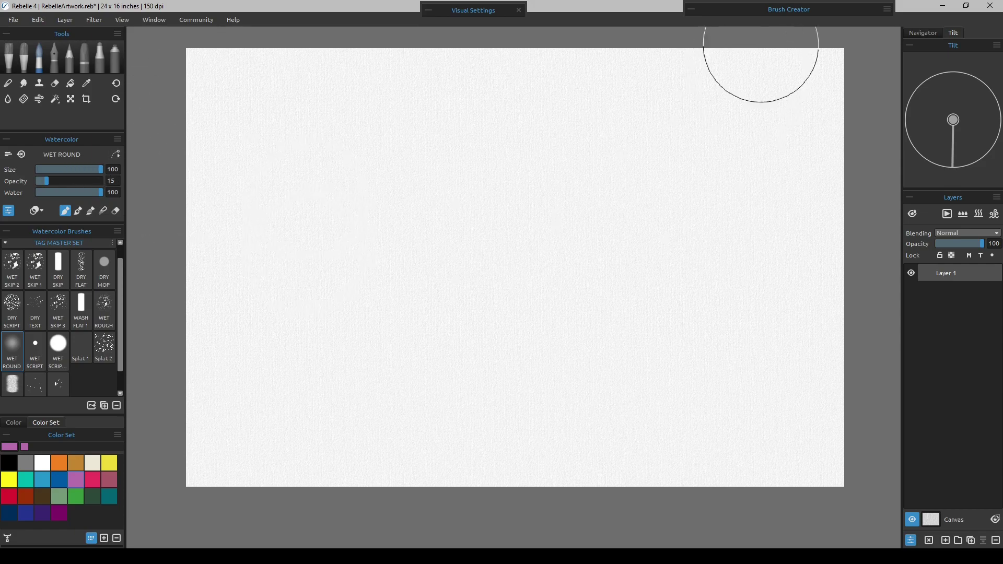
{"action": "left_click", "coordinate": [692, 10]}
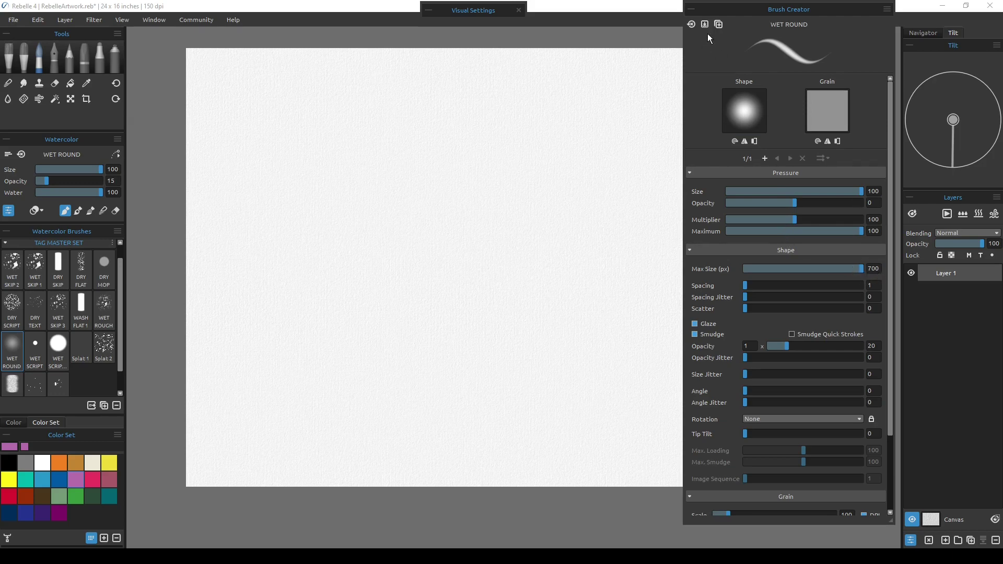
{"action": "left_click", "coordinate": [691, 9]}
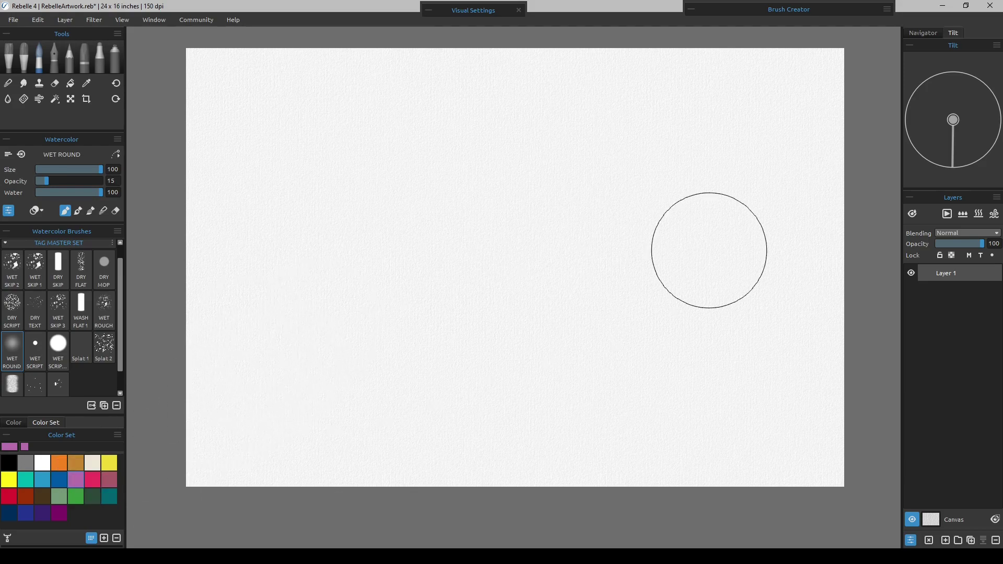
Check the layer's wetness and paint overlapping purple washes up to the top edge, starting each pass higher and leaving the bottom strip white
{"action": "left_click", "coordinate": [913, 215]}
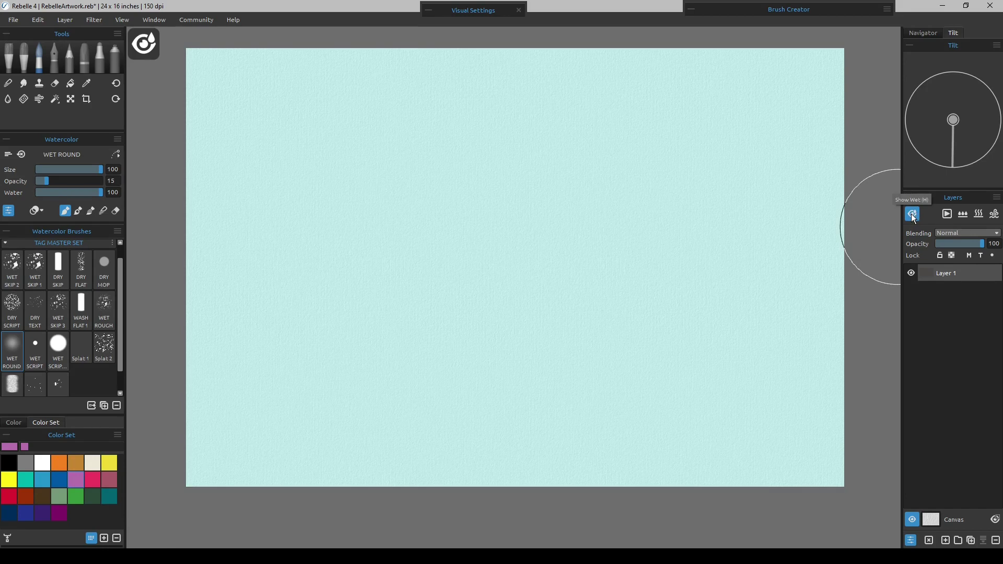
{"action": "left_click", "coordinate": [914, 216]}
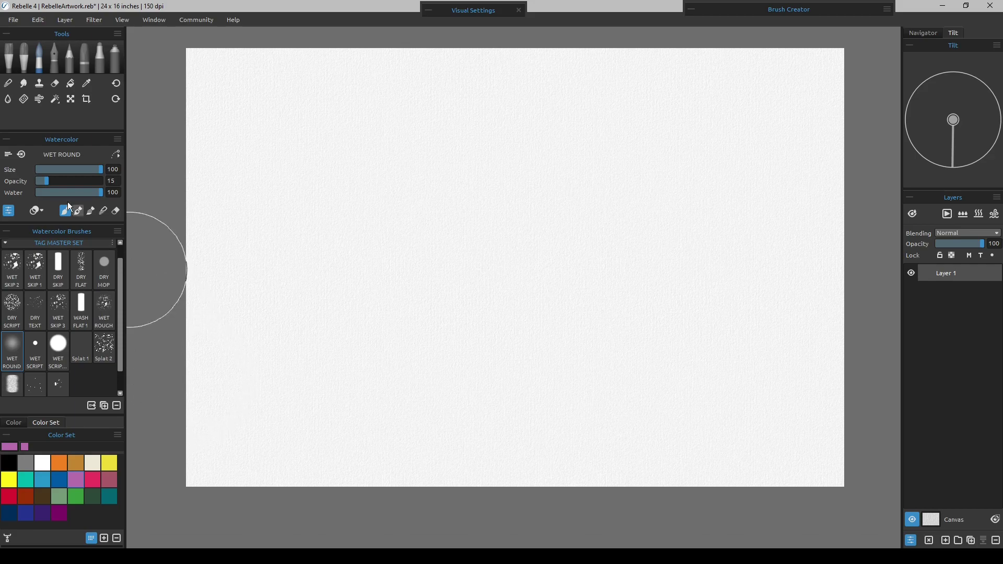
{"action": "mouse_move", "coordinate": [193, 378]}
{"action": "left_mouse_down"}
{"action": "mouse_move", "coordinate": [865, 360]}
{"action": "mouse_move", "coordinate": [861, 339]}
{"action": "mouse_move", "coordinate": [755, 309]}
{"action": "mouse_move", "coordinate": [495, 310]}
{"action": "mouse_move", "coordinate": [233, 330]}
{"action": "mouse_move", "coordinate": [184, 312]}
{"action": "mouse_move", "coordinate": [310, 281]}
{"action": "mouse_move", "coordinate": [544, 280]}
{"action": "mouse_move", "coordinate": [818, 259]}
{"action": "mouse_move", "coordinate": [815, 229]}
{"action": "mouse_move", "coordinate": [236, 225]}
{"action": "mouse_move", "coordinate": [168, 205]}
{"action": "mouse_move", "coordinate": [719, 172]}
{"action": "mouse_move", "coordinate": [858, 137]}
{"action": "mouse_move", "coordinate": [740, 114]}
{"action": "mouse_move", "coordinate": [421, 124]}
{"action": "mouse_move", "coordinate": [181, 113]}
{"action": "mouse_move", "coordinate": [250, 86]}
{"action": "mouse_move", "coordinate": [800, 67]}
{"action": "mouse_move", "coordinate": [859, 49]}
{"action": "mouse_move", "coordinate": [172, 61]}
{"action": "mouse_move", "coordinate": [767, 69]}
{"action": "mouse_move", "coordinate": [849, 86]}
{"action": "mouse_move", "coordinate": [397, 97]}
{"action": "mouse_move", "coordinate": [182, 130]}
{"action": "mouse_move", "coordinate": [639, 161]}
{"action": "mouse_move", "coordinate": [667, 176]}
{"action": "mouse_move", "coordinate": [285, 237]}
{"action": "mouse_move", "coordinate": [774, 231]}
{"action": "mouse_move", "coordinate": [380, 244]}
{"action": "mouse_move", "coordinate": [754, 257]}
{"action": "mouse_move", "coordinate": [794, 268]}
{"action": "mouse_move", "coordinate": [498, 261]}
{"action": "mouse_move", "coordinate": [277, 279]}
{"action": "mouse_move", "coordinate": [514, 271]}
{"action": "mouse_move", "coordinate": [452, 297]}
{"action": "mouse_move", "coordinate": [664, 305]}
{"action": "mouse_move", "coordinate": [322, 291]}
{"action": "left_mouse_up"}
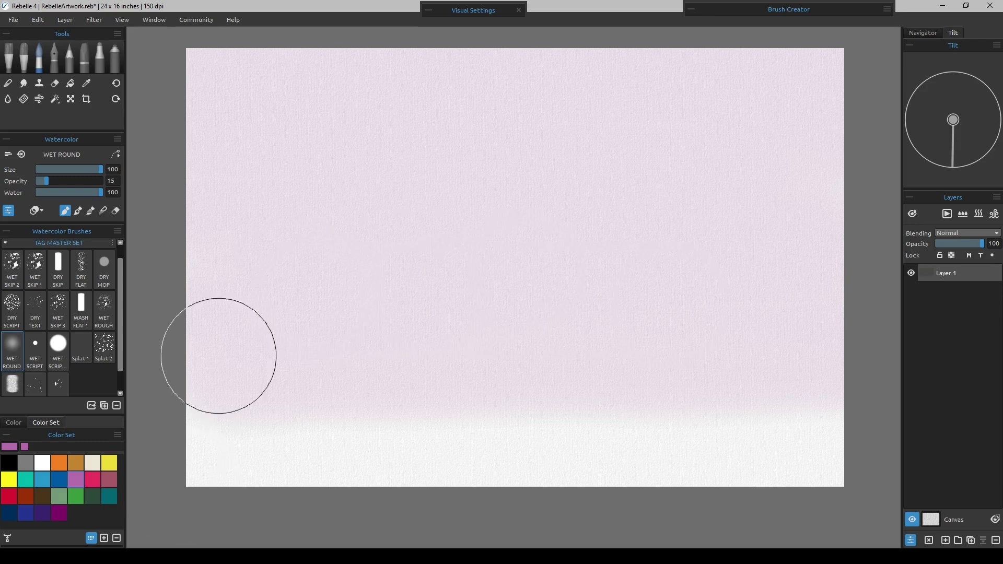
{"action": "mouse_move", "coordinate": [211, 293]}
{"action": "left_mouse_down"}
{"action": "mouse_move", "coordinate": [810, 280]}
{"action": "mouse_move", "coordinate": [732, 233]}
{"action": "mouse_move", "coordinate": [217, 212]}
{"action": "mouse_move", "coordinate": [843, 179]}
{"action": "mouse_move", "coordinate": [361, 143]}
{"action": "mouse_move", "coordinate": [587, 121]}
{"action": "mouse_move", "coordinate": [656, 54]}
{"action": "mouse_move", "coordinate": [326, 74]}
{"action": "left_mouse_up"}
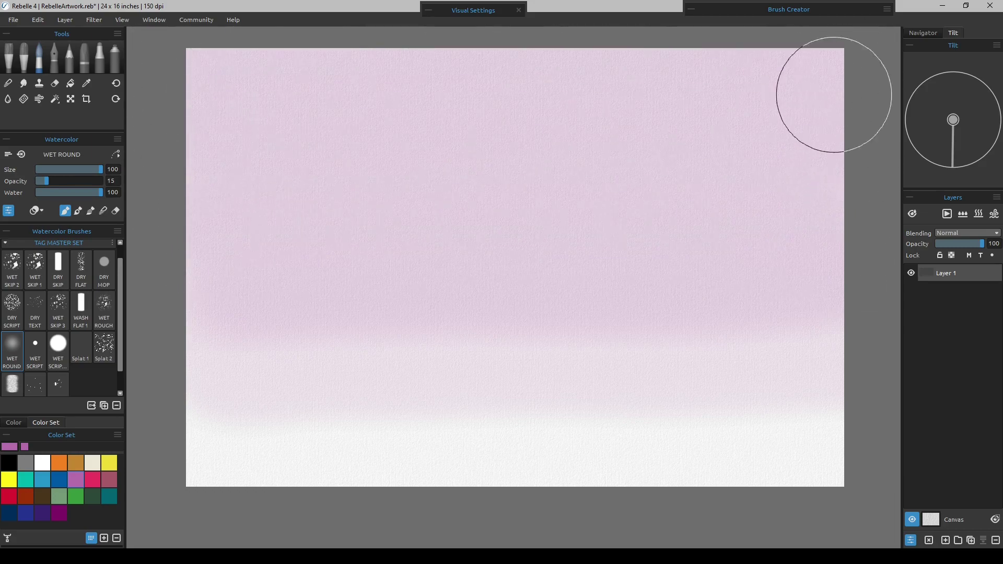
{"action": "mouse_move", "coordinate": [211, 219]}
{"action": "left_mouse_down"}
{"action": "mouse_move", "coordinate": [671, 205]}
{"action": "mouse_move", "coordinate": [784, 139]}
{"action": "mouse_move", "coordinate": [184, 134]}
{"action": "mouse_move", "coordinate": [794, 98]}
{"action": "mouse_move", "coordinate": [287, 73]}
{"action": "mouse_move", "coordinate": [761, 79]}
{"action": "mouse_move", "coordinate": [207, 147]}
{"action": "mouse_move", "coordinate": [829, 139]}
{"action": "mouse_move", "coordinate": [535, 83]}
{"action": "mouse_move", "coordinate": [374, 75]}
{"action": "mouse_move", "coordinate": [851, 80]}
{"action": "mouse_move", "coordinate": [851, 67]}
{"action": "mouse_move", "coordinate": [219, 68]}
{"action": "mouse_move", "coordinate": [245, 77]}
{"action": "mouse_move", "coordinate": [844, 81]}
{"action": "mouse_move", "coordinate": [522, 79]}
{"action": "mouse_move", "coordinate": [181, 99]}
{"action": "mouse_move", "coordinate": [872, 71]}
{"action": "left_mouse_up"}
Activate the Blend tool with the BLEND 3 brush and examine the graded purple wash up close and as a whole
{"action": "left_click", "coordinate": [12, 80]}
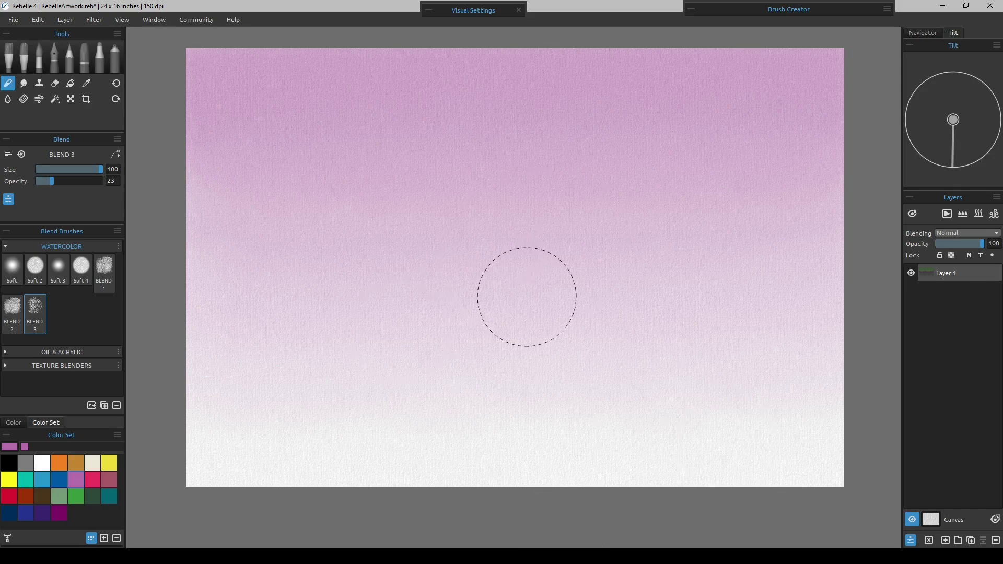
{"action": "scroll", "coordinate": [526, 297], "scroll_direction": "up", "scroll_amount": 8}
{"action": "scroll", "coordinate": [364, 337], "scroll_direction": "up", "scroll_amount": 2}
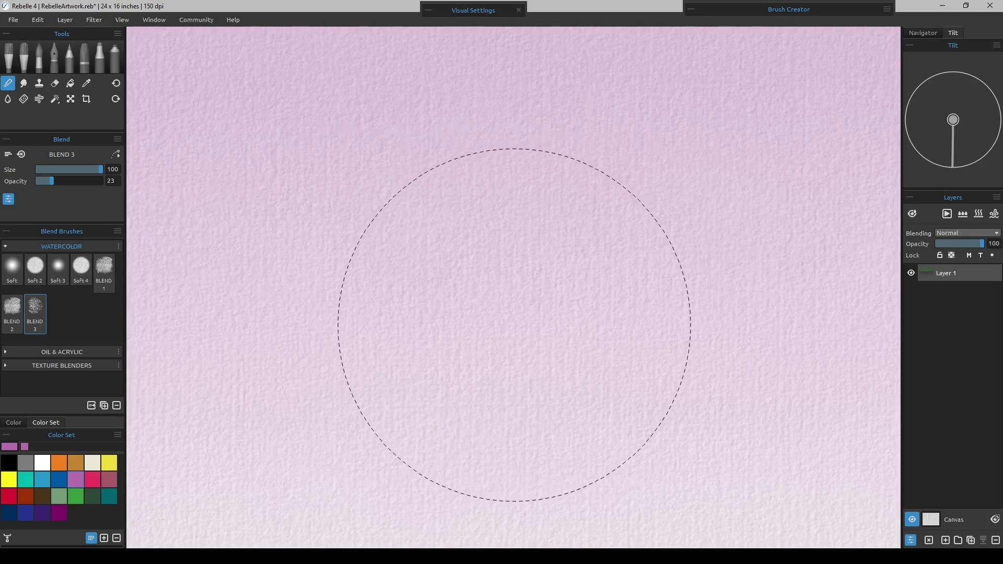
{"action": "scroll", "coordinate": [429, 327], "scroll_direction": "down", "scroll_amount": 5}
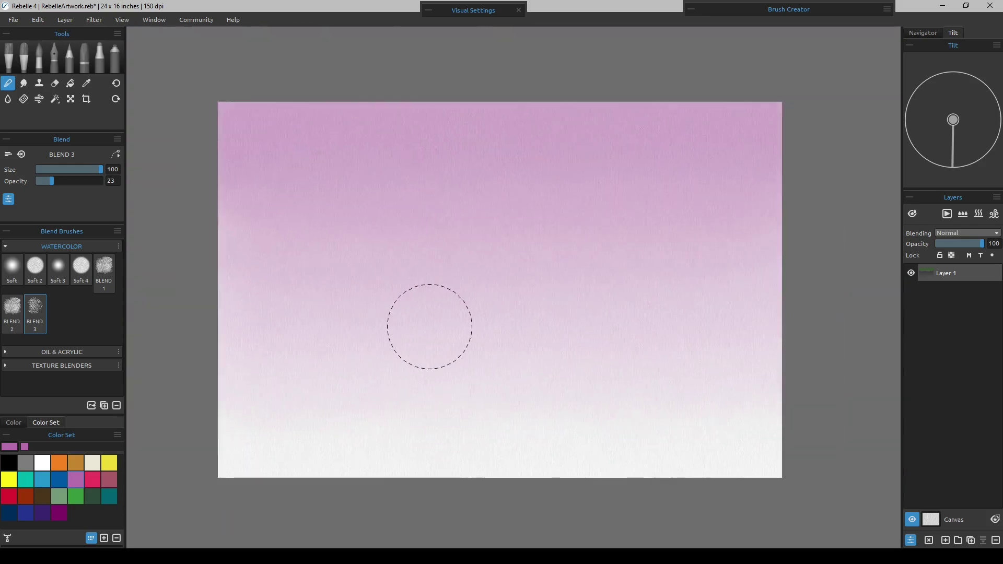
{"action": "scroll", "coordinate": [429, 327], "scroll_direction": "down", "scroll_amount": 1}
{"action": "scroll", "coordinate": [530, 351], "scroll_direction": "up", "scroll_amount": 1}
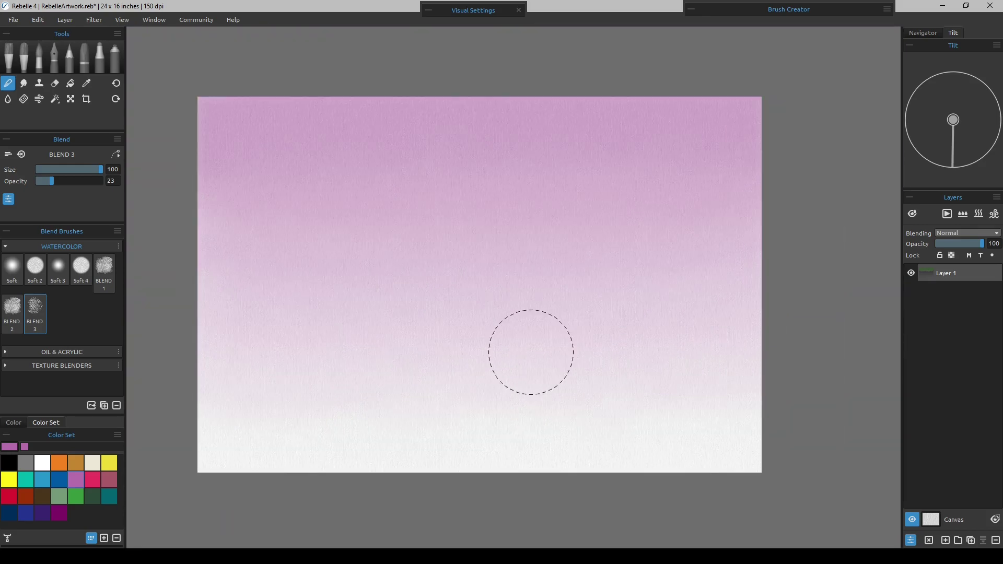
{"action": "scroll", "coordinate": [531, 352], "scroll_direction": "up", "scroll_amount": 1}
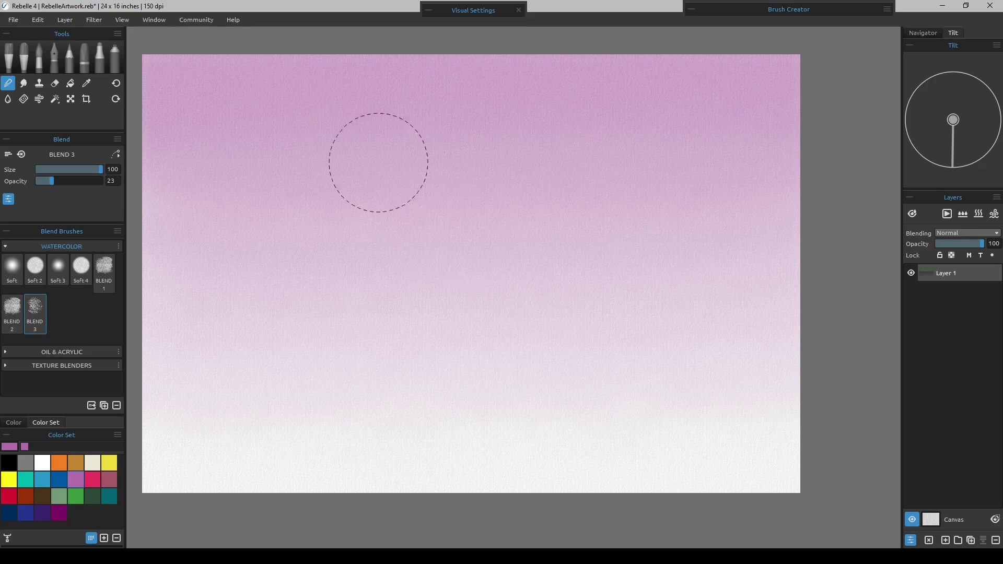
{"action": "left_click_drag", "start_coordinate": [399, 284], "coordinate": [446, 287]}
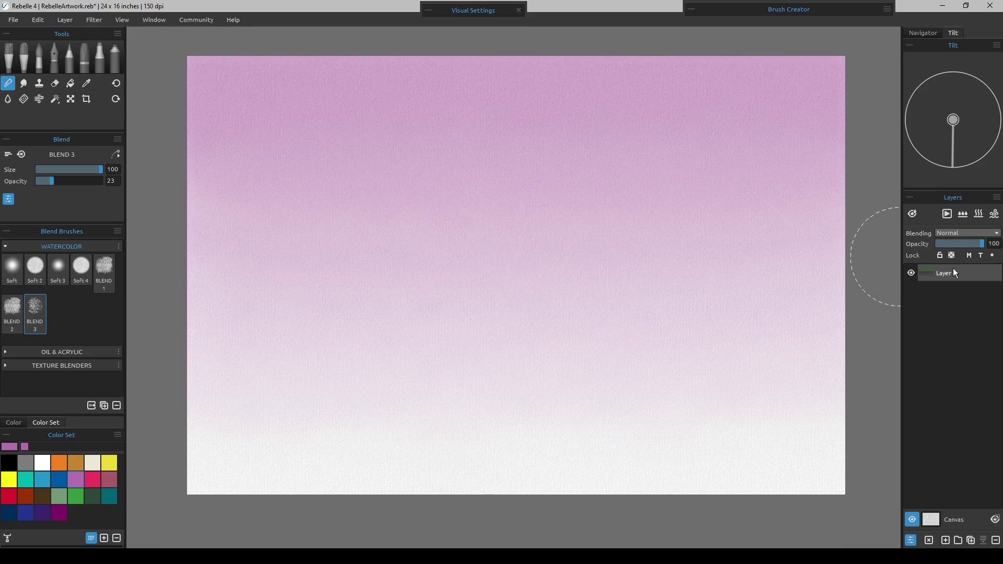
Duplicate Layer 1 and transform the copy upward to a Y position of -1.000 in
{"action": "left_click", "coordinate": [972, 540]}
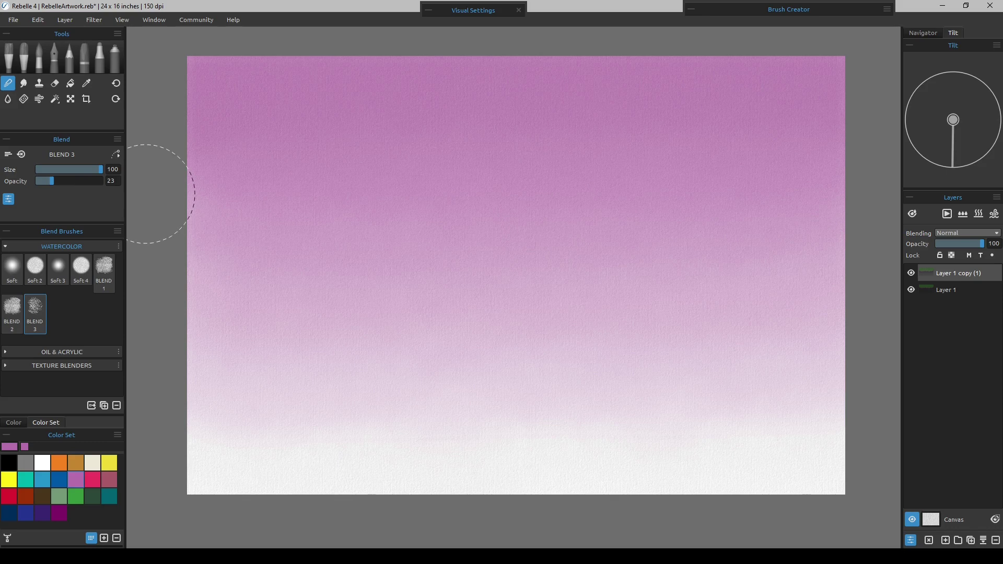
{"action": "left_click", "coordinate": [71, 99]}
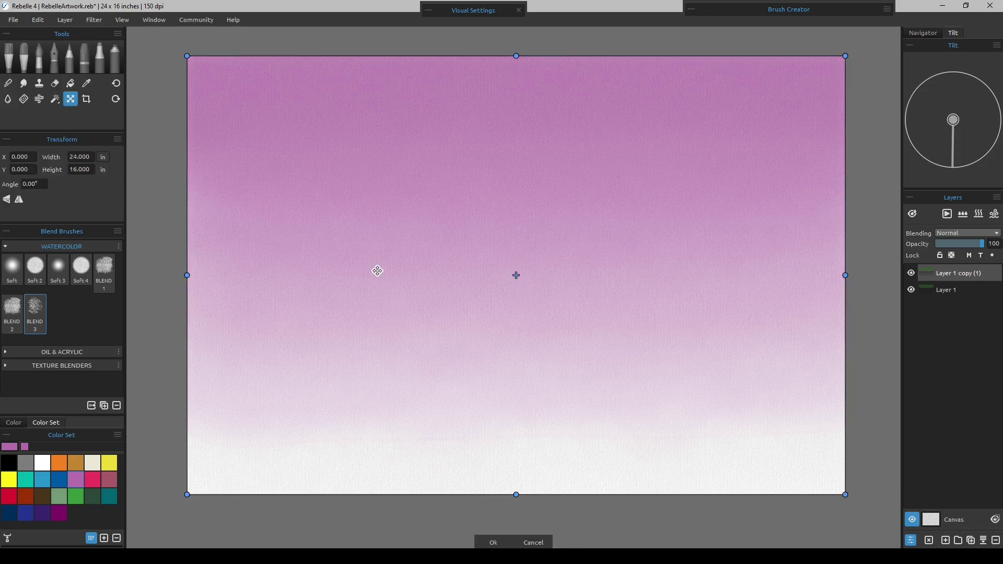
{"action": "key", "text": "Up"}
{"action": "key", "text": "Up"}
{"action": "key", "text": "Up"}
{"action": "key", "text": "Up"}
{"action": "key", "text": "Up"}
{"action": "key", "text": "Up"}
{"action": "key", "text": "Up"}
{"action": "key", "text": "Up"}
{"action": "key", "text": "Up"}
{"action": "key", "text": "Up"}
{"action": "key", "text": "Up"}
{"action": "key", "text": "Up"}
{"action": "key", "text": "Up"}
{"action": "key", "text": "Up"}
{"action": "key", "text": "Up"}
{"action": "key", "text": "Up"}
{"action": "key", "text": "Up"}
{"action": "key", "text": "Up"}
{"action": "key", "text": "Up"}
{"action": "key", "text": "Up"}
{"action": "key", "text": "Up"}
{"action": "key", "text": "Up"}
{"action": "key", "text": "Up"}
{"action": "key", "text": "Up"}
{"action": "key", "text": "Up"}
{"action": "key", "text": "Up"}
{"action": "key", "text": "Up"}
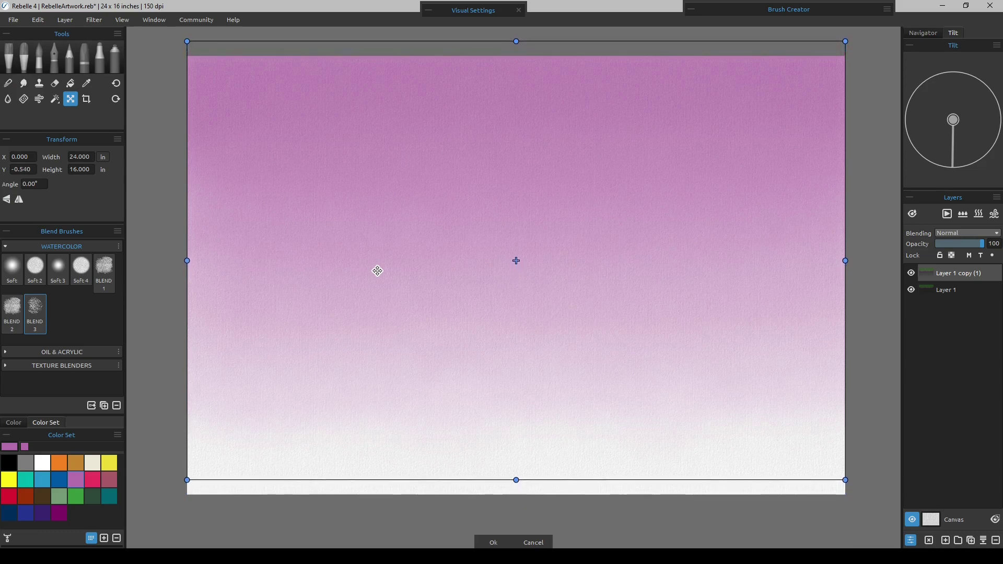
{"action": "key", "text": "Up"}
{"action": "key", "text": "Up"}
{"action": "key", "text": "Up"}
{"action": "key", "text": "Up"}
{"action": "key", "text": "Up"}
{"action": "key", "text": "Up"}
{"action": "key", "text": "Up"}
{"action": "key", "text": "Up"}
{"action": "key", "text": "Up"}
{"action": "key", "text": "Up"}
{"action": "key", "text": "Up"}
{"action": "key", "text": "Up"}
{"action": "key", "text": "Up"}
{"action": "key", "text": "Up"}
{"action": "key", "text": "Up"}
{"action": "key", "text": "Up"}
{"action": "key", "text": "Up"}
{"action": "key", "text": "Up"}
{"action": "key", "text": "Up"}
{"action": "key", "text": "Up"}
{"action": "key", "text": "Up"}
{"action": "key", "text": "Up"}
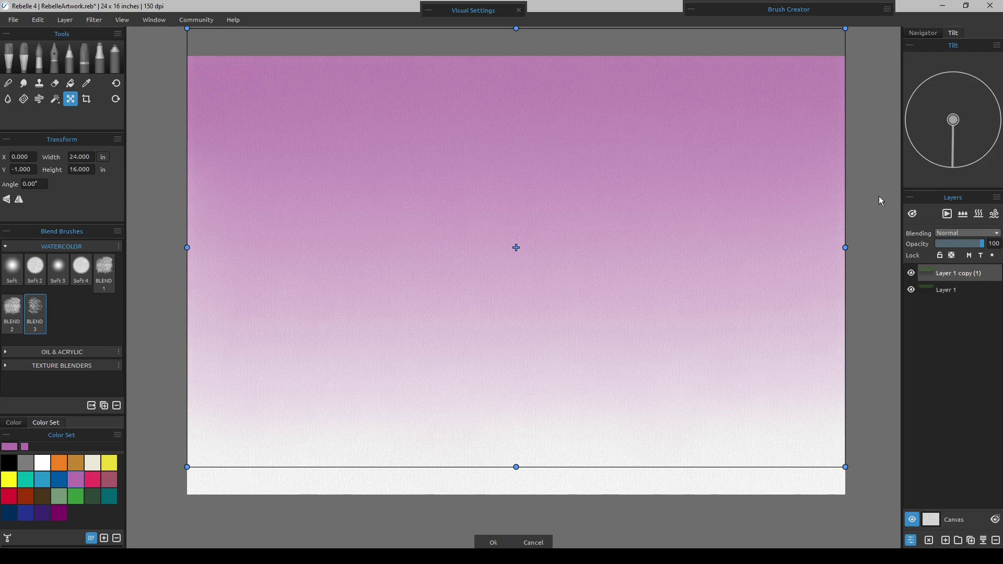
{"action": "key", "text": "Return"}
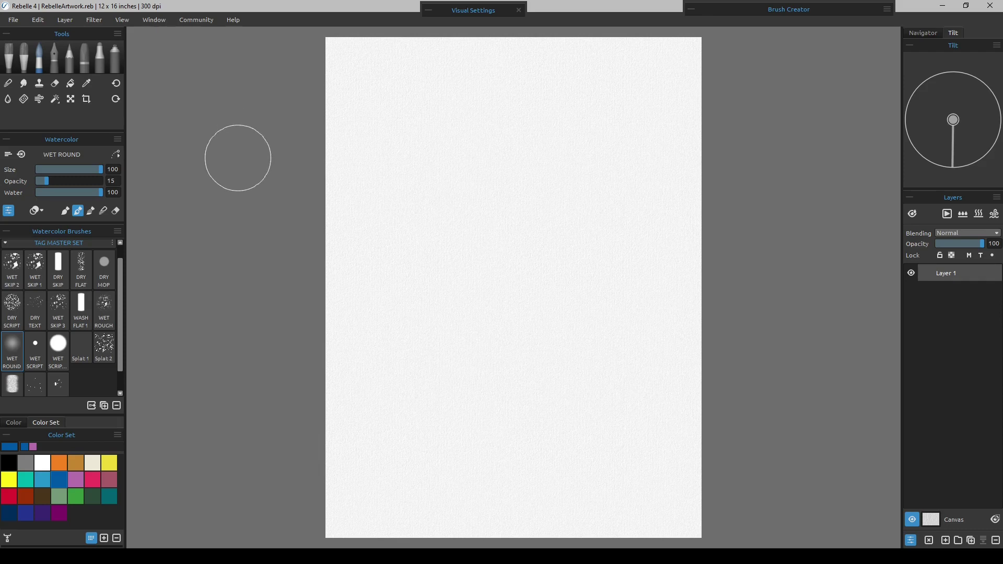
Review the Wet Round brush settings, wet the whole blank 12 x 16 inch canvas layer and check its water coverage
{"action": "left_click", "coordinate": [691, 9]}
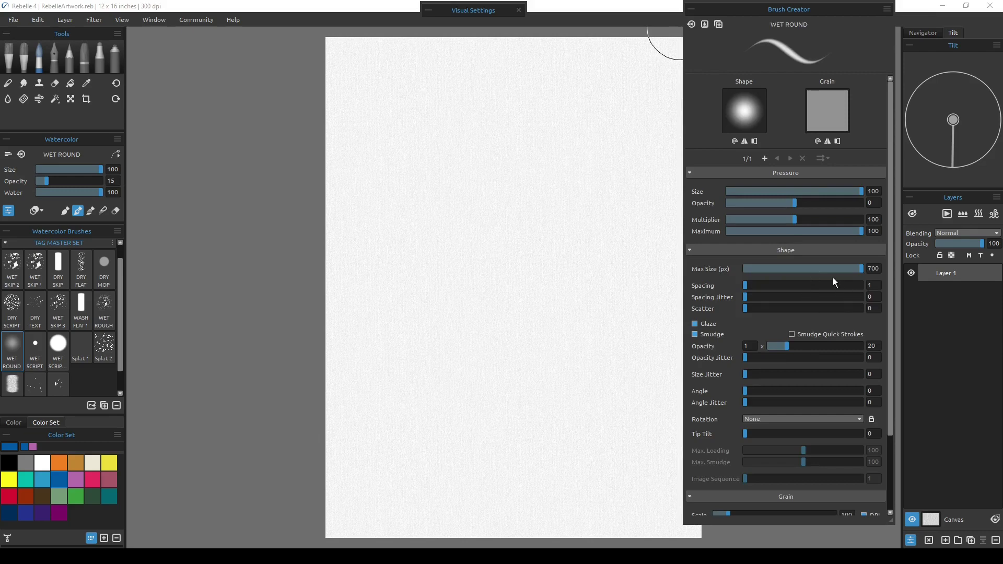
{"action": "left_click", "coordinate": [691, 10]}
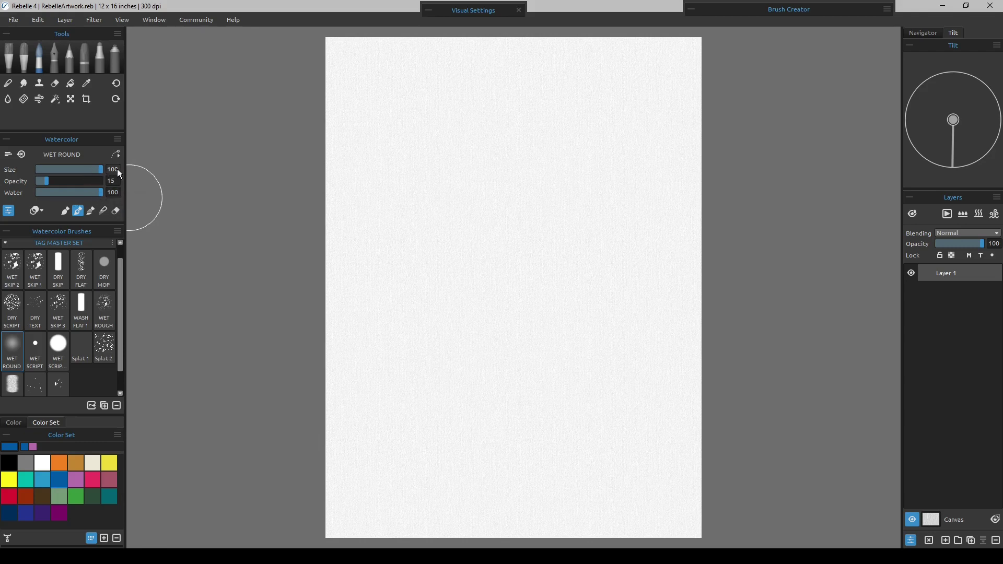
{"action": "left_click", "coordinate": [963, 214]}
{"action": "left_click", "coordinate": [915, 217]}
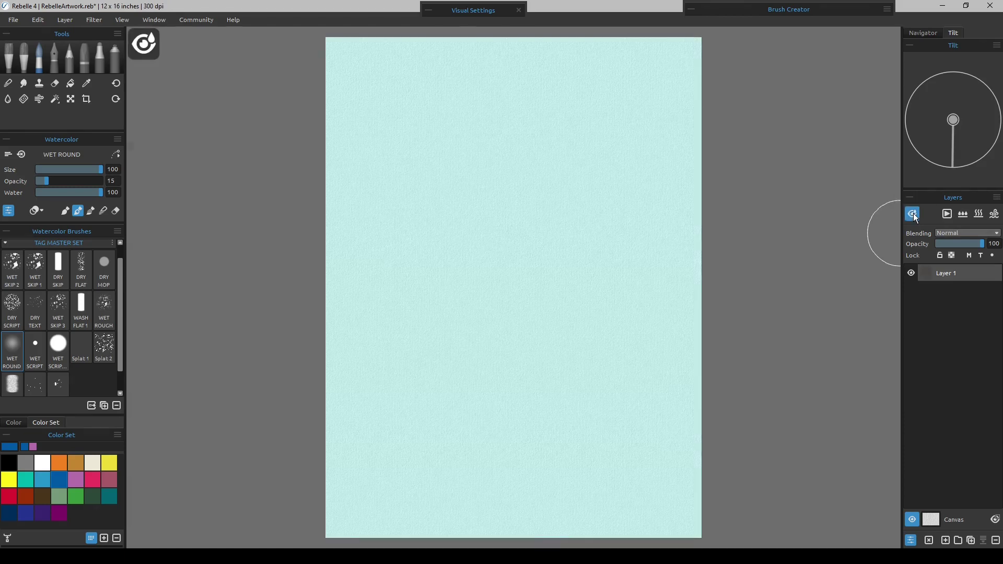
{"action": "left_click", "coordinate": [915, 217]}
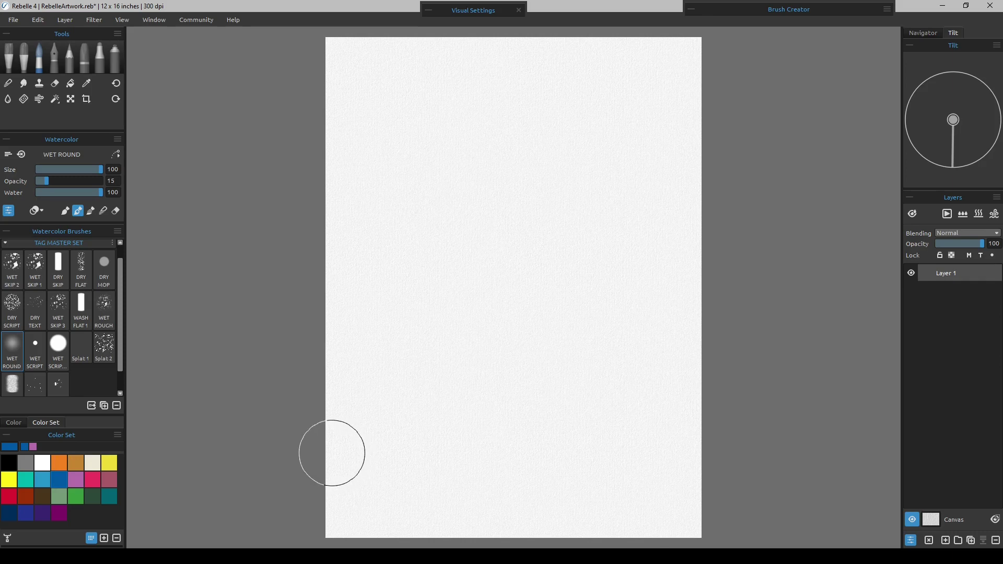
Paint overlapping blue washes across the wet canvas up to the top edge, starting each pass higher and leaving the bottom strip white
{"action": "mouse_move", "coordinate": [329, 453]}
{"action": "left_mouse_down"}
{"action": "mouse_move", "coordinate": [759, 438]}
{"action": "mouse_move", "coordinate": [472, 418]}
{"action": "mouse_move", "coordinate": [584, 394]}
{"action": "mouse_move", "coordinate": [420, 364]}
{"action": "mouse_move", "coordinate": [658, 340]}
{"action": "mouse_move", "coordinate": [305, 334]}
{"action": "mouse_move", "coordinate": [738, 282]}
{"action": "mouse_move", "coordinate": [263, 273]}
{"action": "mouse_move", "coordinate": [719, 210]}
{"action": "mouse_move", "coordinate": [383, 197]}
{"action": "mouse_move", "coordinate": [464, 167]}
{"action": "mouse_move", "coordinate": [711, 131]}
{"action": "mouse_move", "coordinate": [280, 127]}
{"action": "mouse_move", "coordinate": [636, 78]}
{"action": "mouse_move", "coordinate": [520, 54]}
{"action": "mouse_move", "coordinate": [377, 51]}
{"action": "left_mouse_up"}
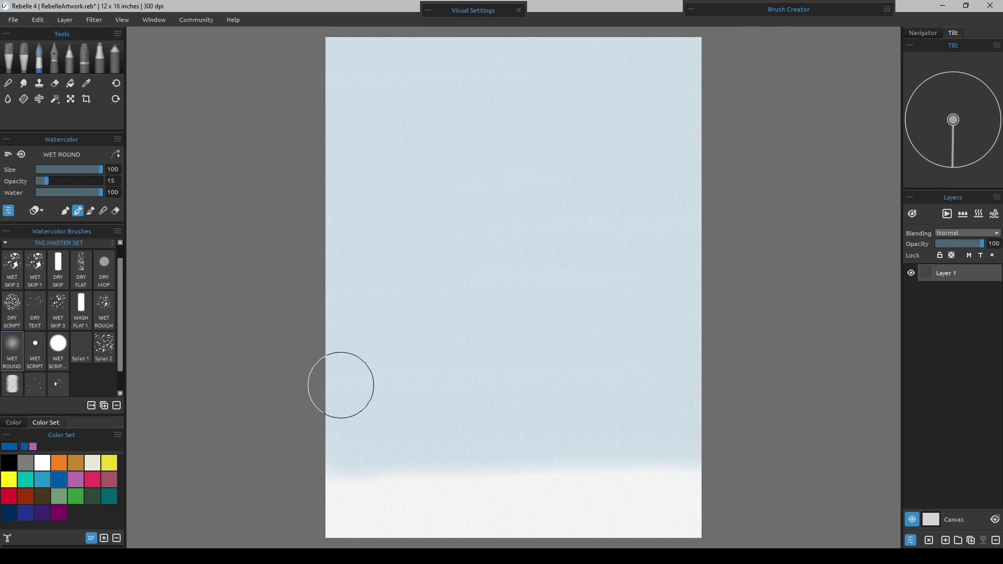
{"action": "mouse_move", "coordinate": [334, 403]}
{"action": "left_mouse_down"}
{"action": "mouse_move", "coordinate": [714, 390]}
{"action": "mouse_move", "coordinate": [352, 358]}
{"action": "mouse_move", "coordinate": [405, 338]}
{"action": "mouse_move", "coordinate": [728, 295]}
{"action": "mouse_move", "coordinate": [515, 282]}
{"action": "mouse_move", "coordinate": [446, 262]}
{"action": "mouse_move", "coordinate": [673, 230]}
{"action": "mouse_move", "coordinate": [269, 215]}
{"action": "mouse_move", "coordinate": [743, 170]}
{"action": "mouse_move", "coordinate": [350, 157]}
{"action": "mouse_move", "coordinate": [618, 99]}
{"action": "mouse_move", "coordinate": [329, 94]}
{"action": "mouse_move", "coordinate": [739, 49]}
{"action": "mouse_move", "coordinate": [277, 60]}
{"action": "mouse_move", "coordinate": [719, 54]}
{"action": "left_mouse_up"}
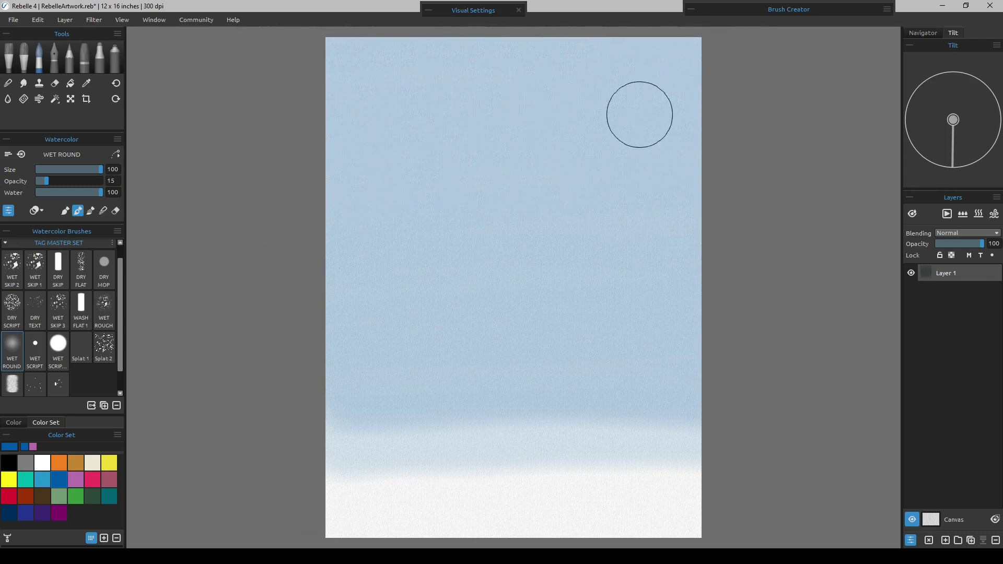
{"action": "mouse_move", "coordinate": [339, 360]}
{"action": "left_mouse_down"}
{"action": "mouse_move", "coordinate": [778, 358]}
{"action": "mouse_move", "coordinate": [485, 322]}
{"action": "mouse_move", "coordinate": [284, 320]}
{"action": "mouse_move", "coordinate": [730, 280]}
{"action": "mouse_move", "coordinate": [331, 270]}
{"action": "mouse_move", "coordinate": [434, 247]}
{"action": "mouse_move", "coordinate": [734, 229]}
{"action": "mouse_move", "coordinate": [300, 220]}
{"action": "mouse_move", "coordinate": [647, 194]}
{"action": "mouse_move", "coordinate": [693, 170]}
{"action": "mouse_move", "coordinate": [343, 184]}
{"action": "mouse_move", "coordinate": [377, 161]}
{"action": "mouse_move", "coordinate": [726, 150]}
{"action": "mouse_move", "coordinate": [614, 130]}
{"action": "mouse_move", "coordinate": [284, 134]}
{"action": "mouse_move", "coordinate": [422, 116]}
{"action": "mouse_move", "coordinate": [754, 105]}
{"action": "mouse_move", "coordinate": [255, 87]}
{"action": "mouse_move", "coordinate": [491, 54]}
{"action": "mouse_move", "coordinate": [760, 51]}
{"action": "mouse_move", "coordinate": [299, 55]}
{"action": "mouse_move", "coordinate": [800, 53]}
{"action": "left_mouse_up"}
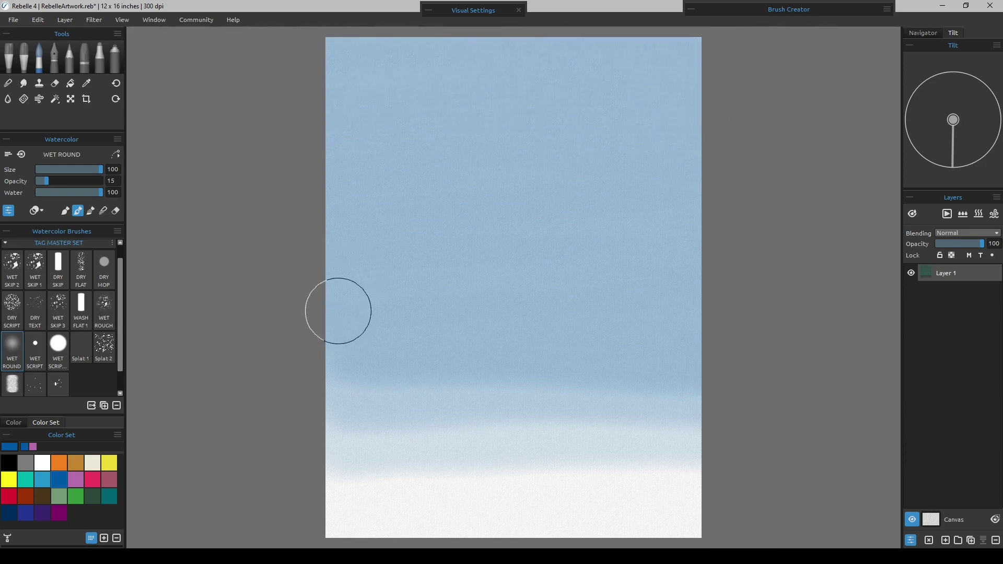
{"action": "mouse_move", "coordinate": [324, 311]}
{"action": "left_mouse_down"}
{"action": "mouse_move", "coordinate": [753, 297]}
{"action": "mouse_move", "coordinate": [320, 271]}
{"action": "mouse_move", "coordinate": [776, 253]}
{"action": "mouse_move", "coordinate": [240, 240]}
{"action": "mouse_move", "coordinate": [725, 194]}
{"action": "mouse_move", "coordinate": [335, 197]}
{"action": "mouse_move", "coordinate": [636, 150]}
{"action": "mouse_move", "coordinate": [416, 141]}
{"action": "mouse_move", "coordinate": [472, 121]}
{"action": "mouse_move", "coordinate": [700, 94]}
{"action": "mouse_move", "coordinate": [264, 80]}
{"action": "mouse_move", "coordinate": [734, 33]}
{"action": "mouse_move", "coordinate": [506, 55]}
{"action": "left_mouse_up"}
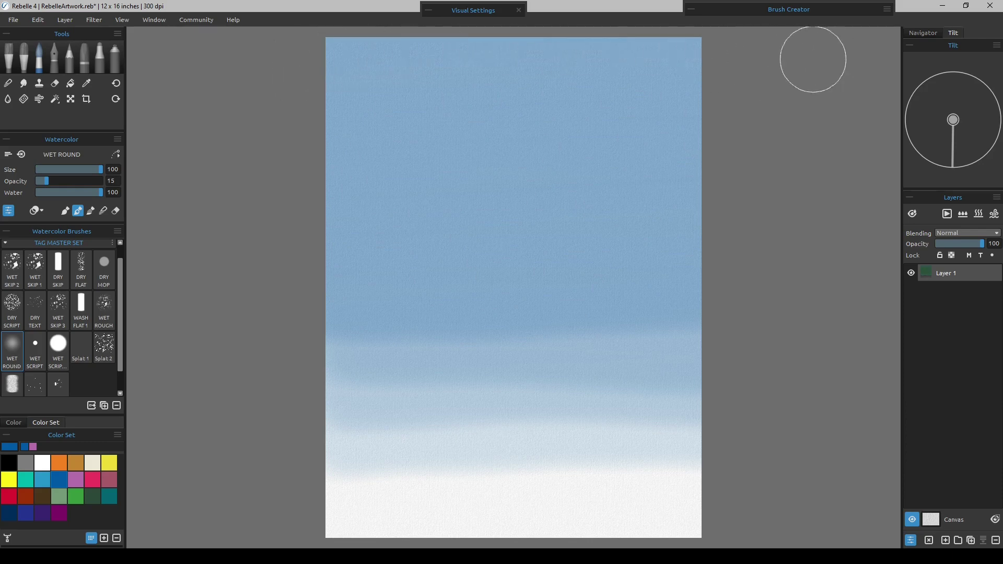
{"action": "left_click_drag", "start_coordinate": [331, 267], "coordinate": [533, 269]}
{"action": "mouse_move", "coordinate": [640, 274]}
{"action": "left_mouse_down"}
{"action": "mouse_move", "coordinate": [479, 250]}
{"action": "mouse_move", "coordinate": [710, 224]}
{"action": "mouse_move", "coordinate": [307, 210]}
{"action": "mouse_move", "coordinate": [703, 141]}
{"action": "mouse_move", "coordinate": [273, 127]}
{"action": "mouse_move", "coordinate": [738, 81]}
{"action": "mouse_move", "coordinate": [374, 66]}
{"action": "mouse_move", "coordinate": [718, 58]}
{"action": "left_mouse_up"}
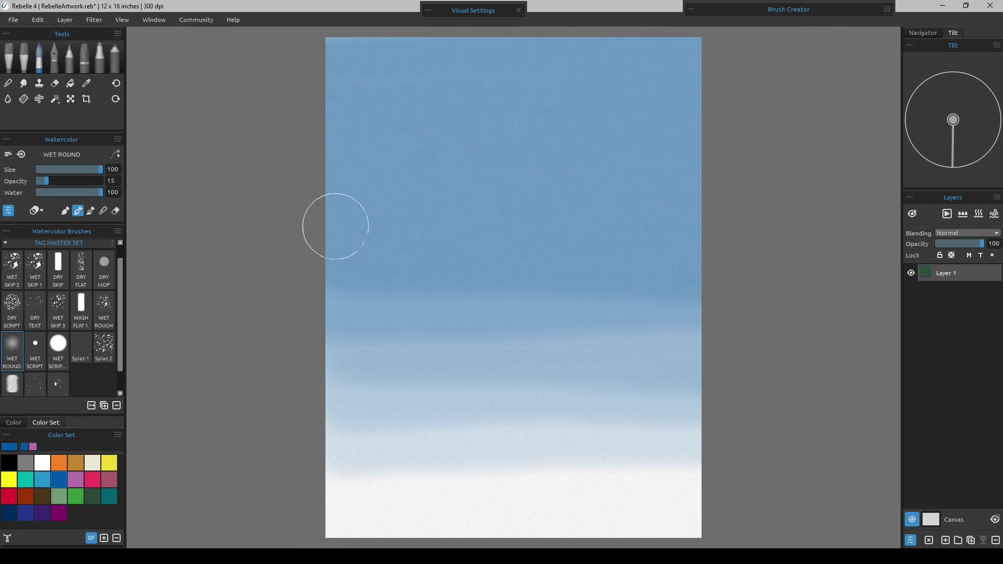
{"action": "mouse_move", "coordinate": [329, 220]}
{"action": "left_mouse_down"}
{"action": "mouse_move", "coordinate": [500, 229]}
{"action": "mouse_move", "coordinate": [762, 219]}
{"action": "mouse_move", "coordinate": [297, 230]}
{"action": "mouse_move", "coordinate": [413, 206]}
{"action": "mouse_move", "coordinate": [734, 172]}
{"action": "mouse_move", "coordinate": [325, 178]}
{"action": "mouse_move", "coordinate": [656, 162]}
{"action": "mouse_move", "coordinate": [705, 139]}
{"action": "mouse_move", "coordinate": [303, 161]}
{"action": "mouse_move", "coordinate": [364, 139]}
{"action": "mouse_move", "coordinate": [709, 122]}
{"action": "mouse_move", "coordinate": [665, 105]}
{"action": "mouse_move", "coordinate": [309, 116]}
{"action": "mouse_move", "coordinate": [398, 101]}
{"action": "mouse_move", "coordinate": [716, 88]}
{"action": "mouse_move", "coordinate": [617, 71]}
{"action": "mouse_move", "coordinate": [252, 69]}
{"action": "left_mouse_up"}
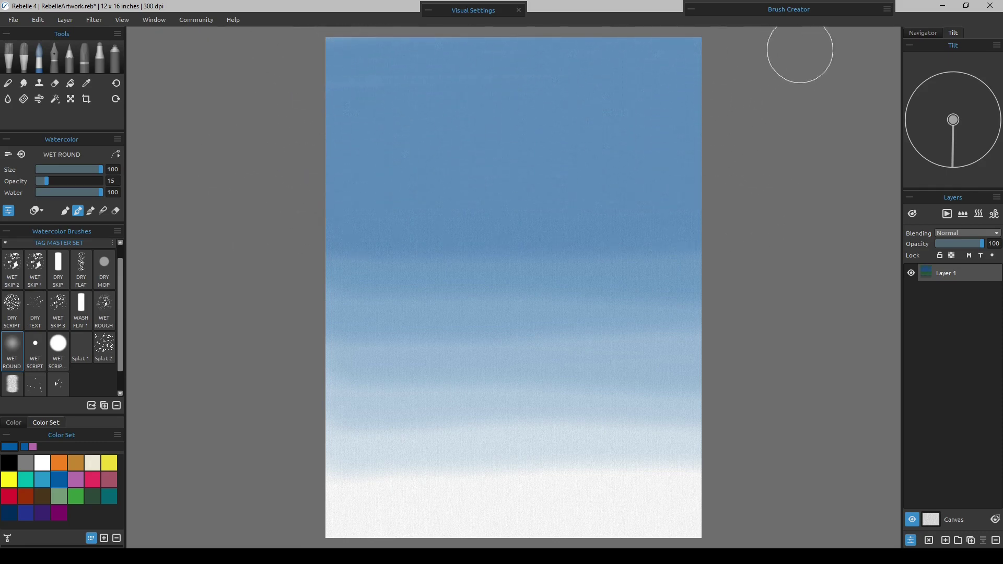
{"action": "left_click_drag", "start_coordinate": [325, 181], "coordinate": [518, 184]}
{"action": "mouse_move", "coordinate": [599, 188]}
{"action": "left_mouse_down"}
{"action": "mouse_move", "coordinate": [508, 163]}
{"action": "mouse_move", "coordinate": [625, 139]}
{"action": "mouse_move", "coordinate": [309, 133]}
{"action": "mouse_move", "coordinate": [759, 99]}
{"action": "mouse_move", "coordinate": [353, 86]}
{"action": "mouse_move", "coordinate": [517, 45]}
{"action": "mouse_move", "coordinate": [799, 45]}
{"action": "left_mouse_up"}
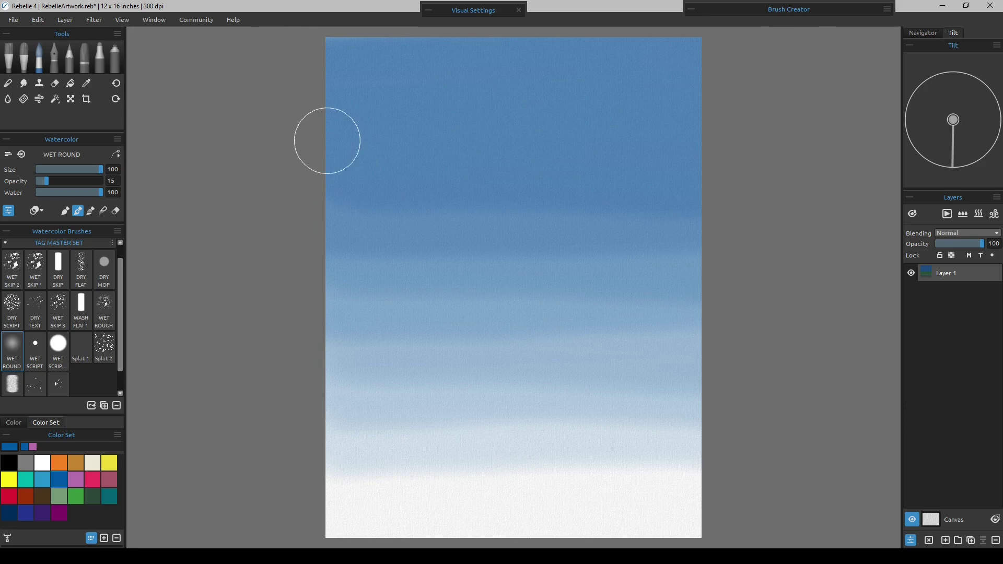
{"action": "mouse_move", "coordinate": [327, 127]}
{"action": "left_mouse_down"}
{"action": "mouse_move", "coordinate": [778, 132]}
{"action": "mouse_move", "coordinate": [298, 122]}
{"action": "mouse_move", "coordinate": [668, 94]}
{"action": "mouse_move", "coordinate": [638, 88]}
{"action": "mouse_move", "coordinate": [278, 109]}
{"action": "mouse_move", "coordinate": [733, 50]}
{"action": "mouse_move", "coordinate": [300, 62]}
{"action": "mouse_move", "coordinate": [810, 48]}
{"action": "mouse_move", "coordinate": [326, 89]}
{"action": "mouse_move", "coordinate": [703, 92]}
{"action": "mouse_move", "coordinate": [678, 78]}
{"action": "mouse_move", "coordinate": [313, 76]}
{"action": "mouse_move", "coordinate": [474, 58]}
{"action": "mouse_move", "coordinate": [755, 54]}
{"action": "mouse_move", "coordinate": [377, 56]}
{"action": "mouse_move", "coordinate": [813, 43]}
{"action": "mouse_move", "coordinate": [307, 62]}
{"action": "mouse_move", "coordinate": [762, 60]}
{"action": "mouse_move", "coordinate": [652, 53]}
{"action": "mouse_move", "coordinate": [240, 69]}
{"action": "mouse_move", "coordinate": [625, 39]}
{"action": "mouse_move", "coordinate": [701, 46]}
{"action": "mouse_move", "coordinate": [347, 47]}
{"action": "mouse_move", "coordinate": [321, 31]}
{"action": "mouse_move", "coordinate": [776, 47]}
{"action": "mouse_move", "coordinate": [578, 38]}
{"action": "mouse_move", "coordinate": [212, 57]}
{"action": "mouse_move", "coordinate": [373, 45]}
{"action": "left_mouse_up"}
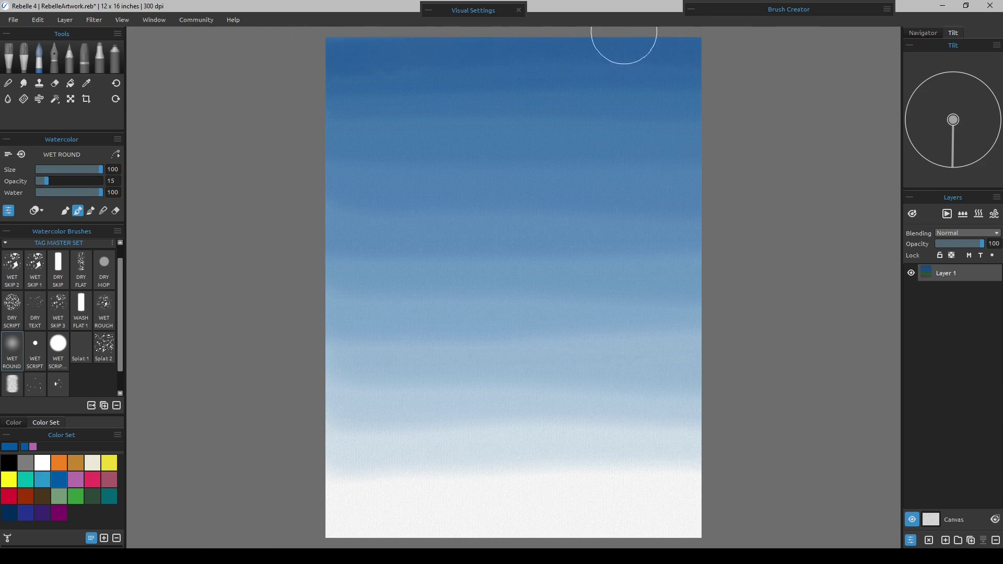
{"action": "left_click", "coordinate": [8, 83]}
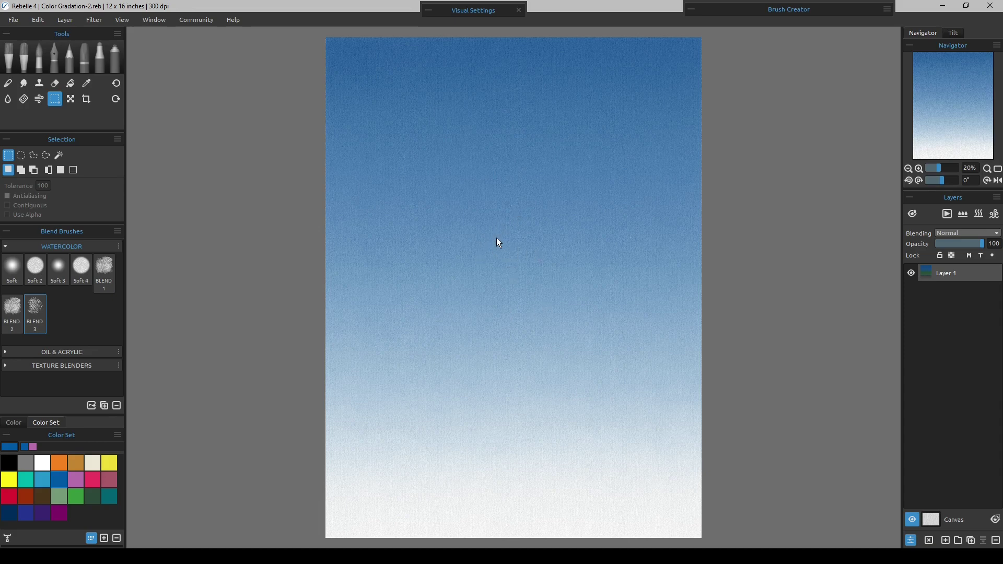
Examine the blended blue gradation at 100% zoom from its dark top edge to its pale bottom, and then as a whole
{"action": "scroll", "coordinate": [496, 238], "scroll_direction": "up", "scroll_amount": 2}
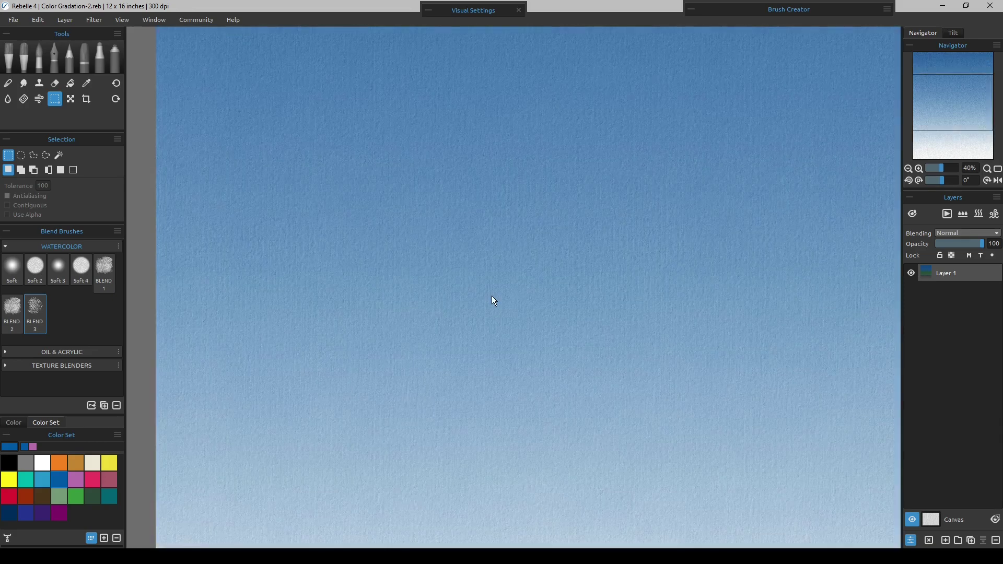
{"action": "scroll", "coordinate": [492, 296], "scroll_direction": "up", "scroll_amount": 2}
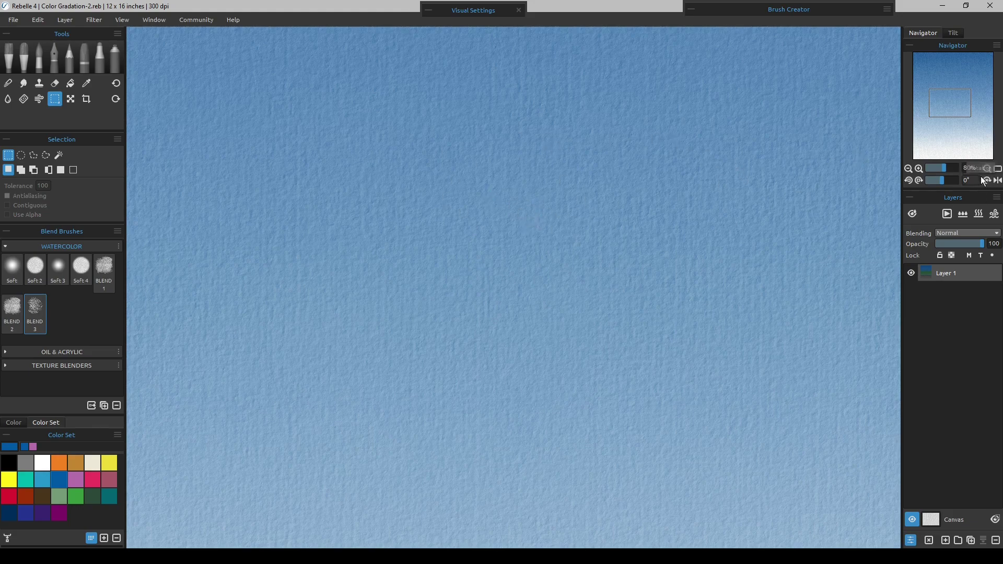
{"action": "scroll", "coordinate": [539, 210], "scroll_direction": "up", "scroll_amount": 1}
{"action": "scroll", "coordinate": [538, 209], "scroll_direction": "up", "scroll_amount": 1}
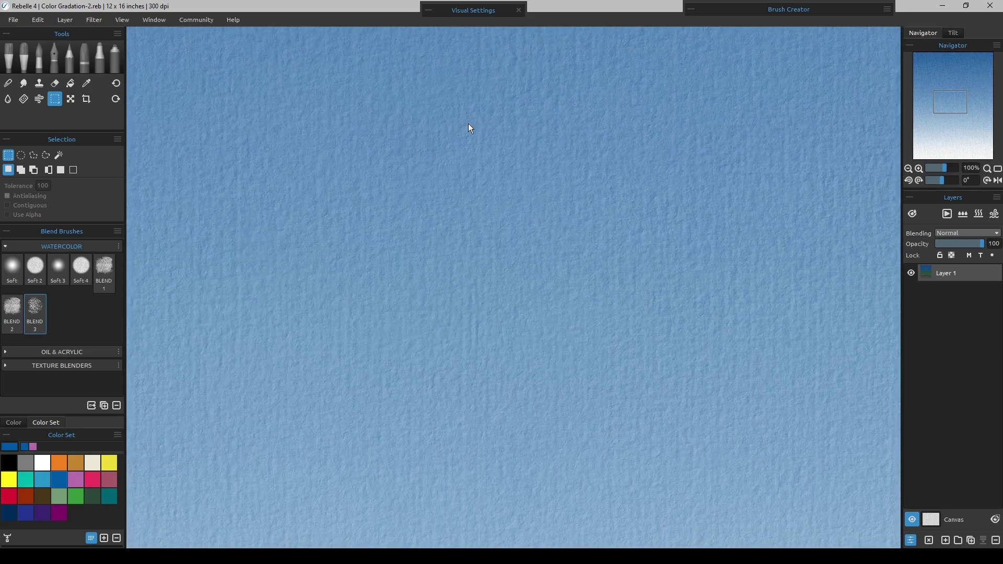
{"action": "left_click_drag", "start_coordinate": [474, 100], "coordinate": [431, 328]}
{"action": "left_click_drag", "start_coordinate": [489, 132], "coordinate": [441, 291]}
{"action": "left_click_drag", "start_coordinate": [517, 190], "coordinate": [415, 389]}
{"action": "left_click_drag", "start_coordinate": [580, 187], "coordinate": [434, 419]}
{"action": "left_click_drag", "start_coordinate": [496, 340], "coordinate": [318, 181]}
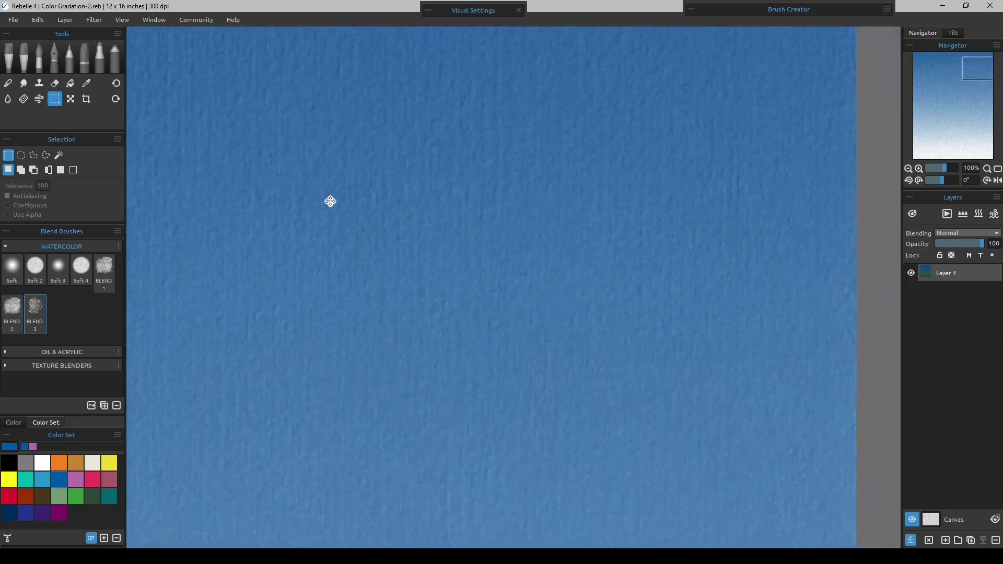
{"action": "left_click_drag", "start_coordinate": [518, 270], "coordinate": [542, 202]}
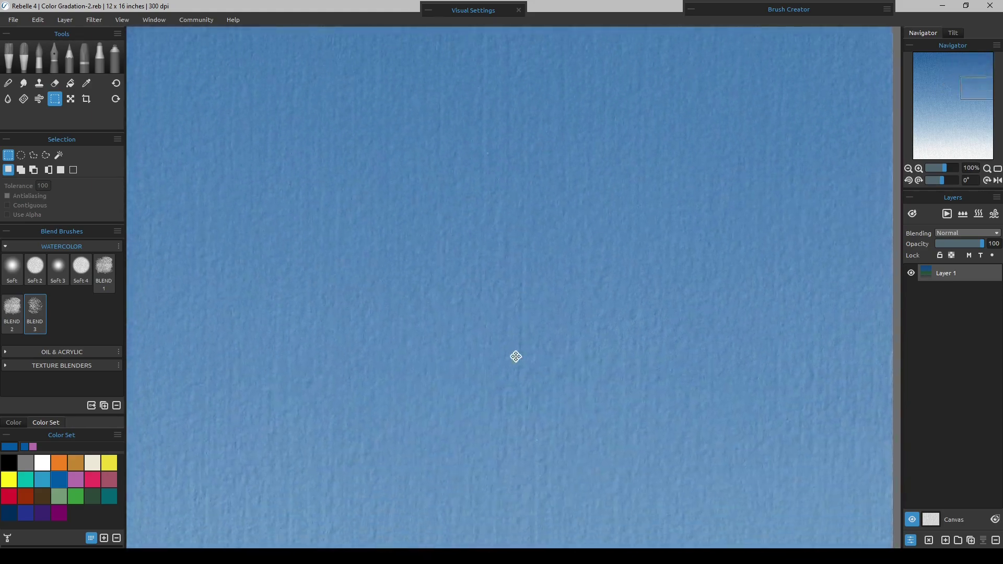
{"action": "left_click_drag", "start_coordinate": [515, 354], "coordinate": [529, 127]}
{"action": "left_click_drag", "start_coordinate": [483, 293], "coordinate": [503, 273]}
{"action": "left_click_drag", "start_coordinate": [506, 313], "coordinate": [546, 125]}
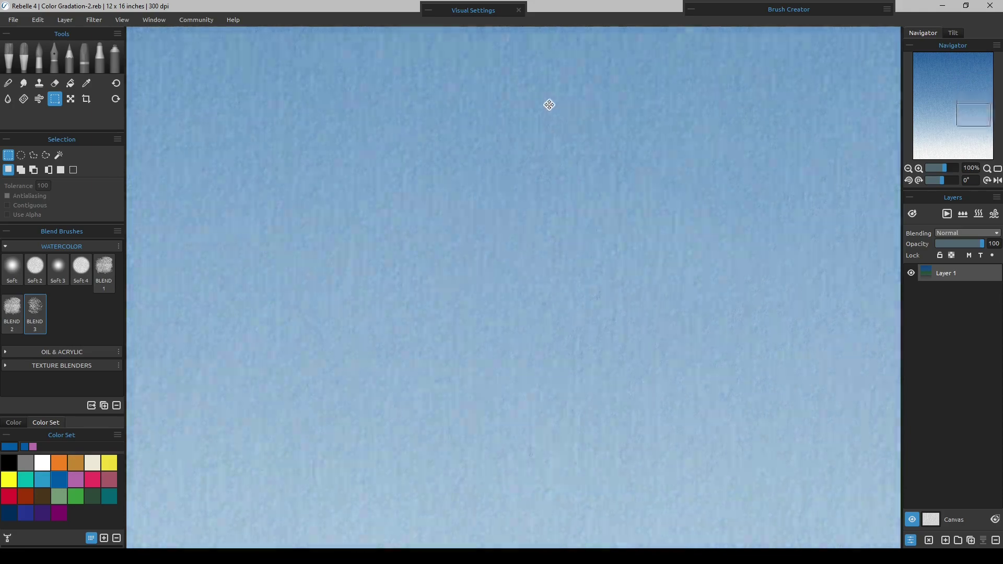
{"action": "left_click_drag", "start_coordinate": [511, 318], "coordinate": [510, 177]}
{"action": "left_click_drag", "start_coordinate": [470, 318], "coordinate": [564, 177]}
{"action": "left_click_drag", "start_coordinate": [408, 318], "coordinate": [656, 214]}
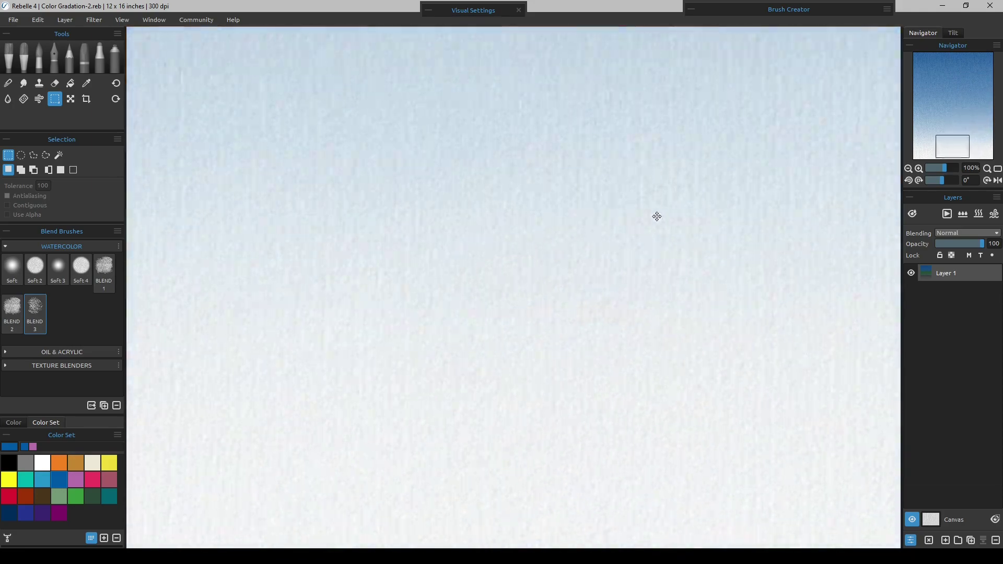
{"action": "left_click_drag", "start_coordinate": [253, 270], "coordinate": [631, 338]}
{"action": "left_click_drag", "start_coordinate": [369, 286], "coordinate": [486, 385]}
{"action": "left_click_drag", "start_coordinate": [470, 277], "coordinate": [441, 325]}
{"action": "left_click_drag", "start_coordinate": [436, 164], "coordinate": [425, 353]}
{"action": "left_click_drag", "start_coordinate": [456, 268], "coordinate": [440, 333]}
{"action": "left_click_drag", "start_coordinate": [488, 162], "coordinate": [431, 349]}
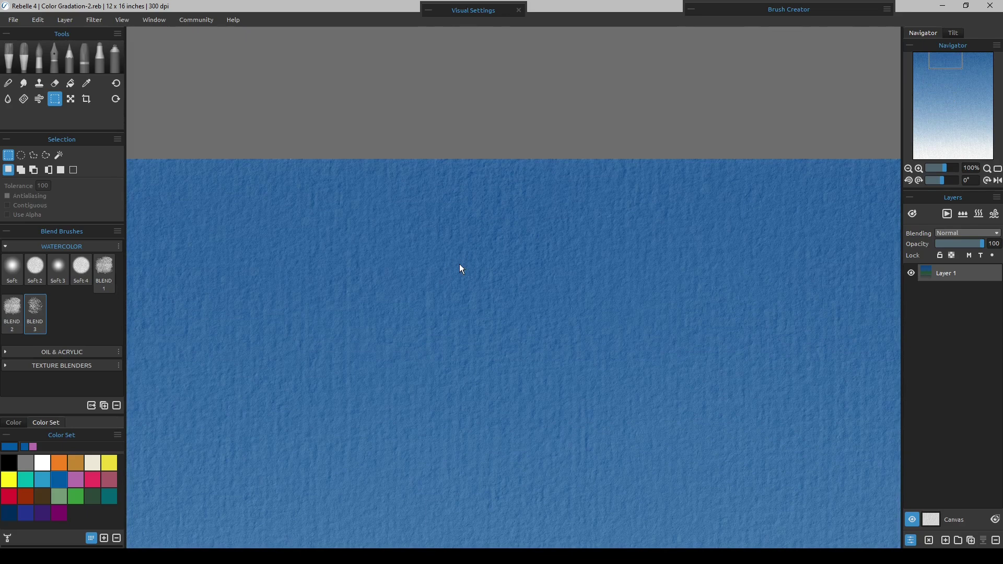
{"action": "key", "text": "ctrl+0"}
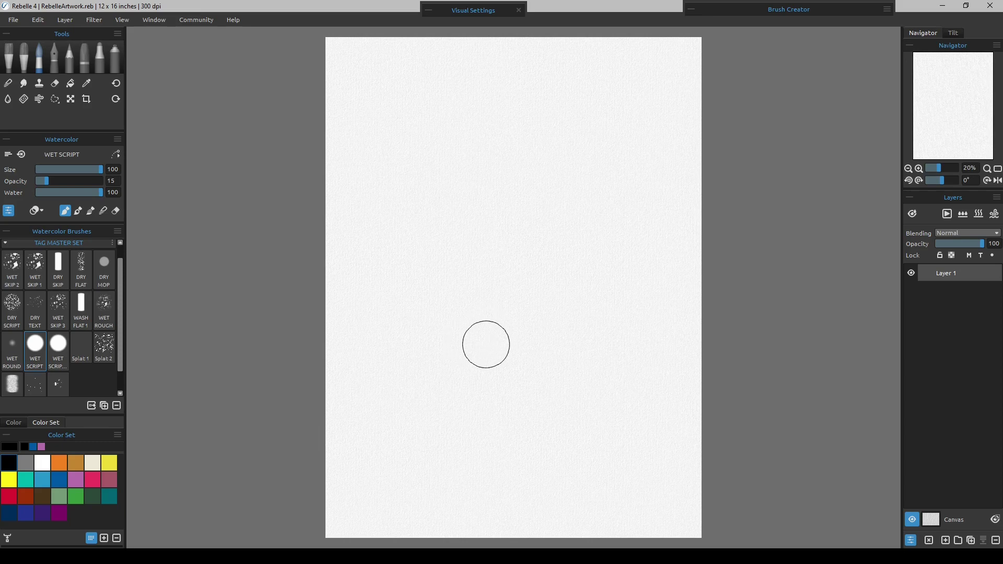
Set the Wet Script brush to size 22 and opacity 98, and paint a black L at lower right and a D at upper left
{"action": "left_click", "coordinate": [51, 169]}
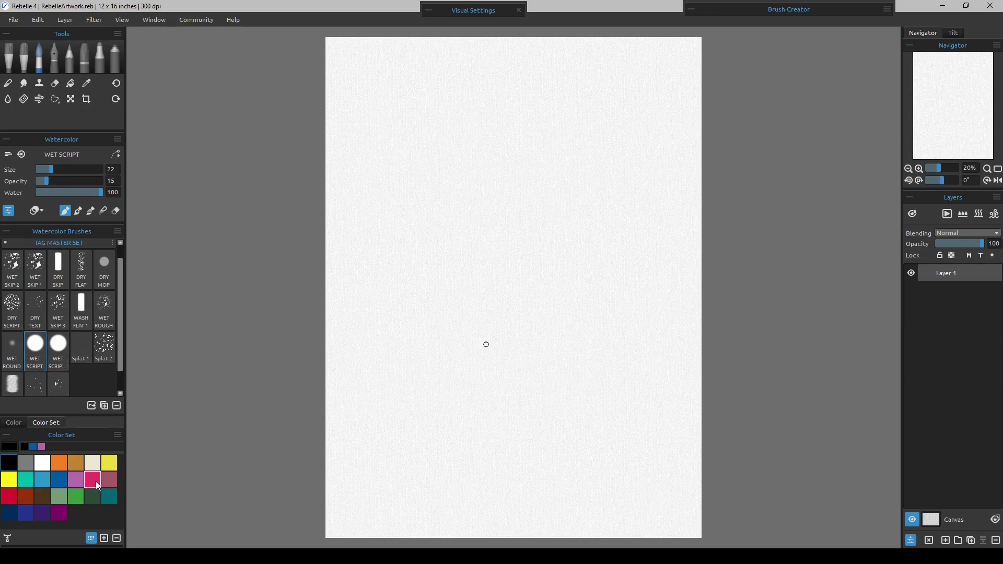
{"action": "left_click_drag", "start_coordinate": [49, 181], "coordinate": [101, 181]}
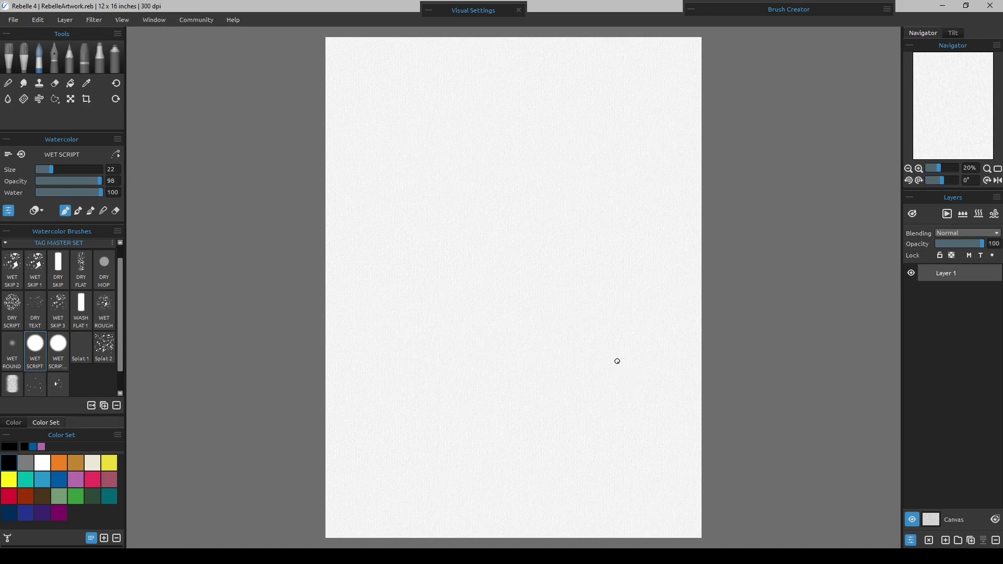
{"action": "left_click_drag", "start_coordinate": [619, 361], "coordinate": [651, 398]}
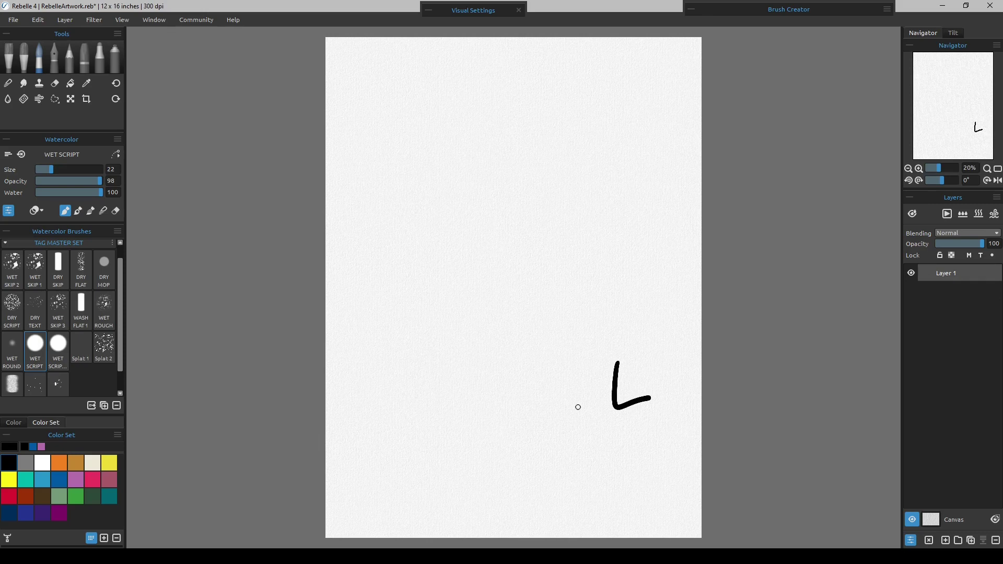
{"action": "mouse_move", "coordinate": [354, 124]}
{"action": "left_mouse_down"}
{"action": "mouse_move", "coordinate": [348, 169]}
{"action": "mouse_move", "coordinate": [376, 121]}
{"action": "mouse_move", "coordinate": [338, 174]}
{"action": "left_mouse_up"}
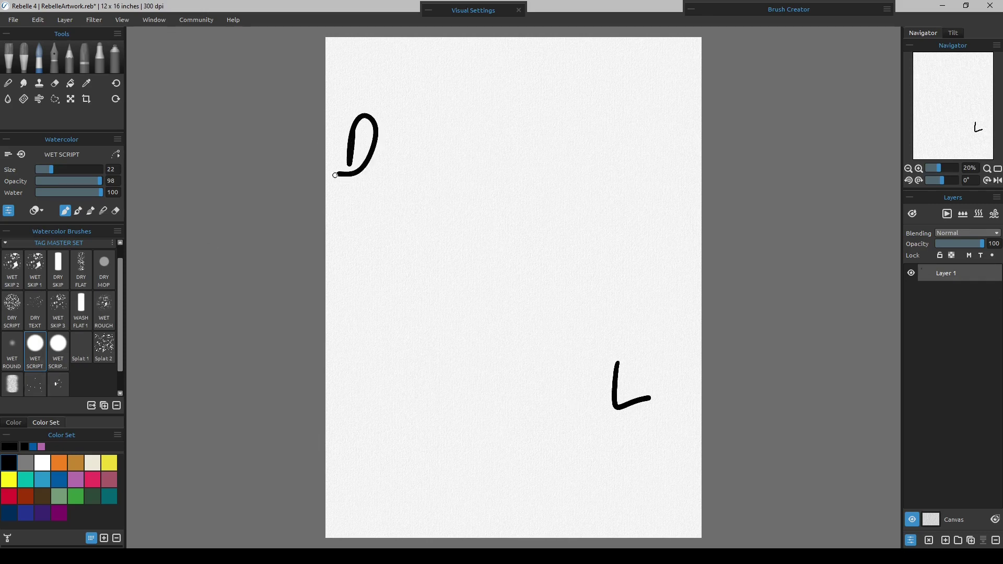
Draw an irregular freehand selection between the D and the L, and choose dark purple paint with the Wet Script brush at size 100
{"action": "left_click", "coordinate": [55, 99]}
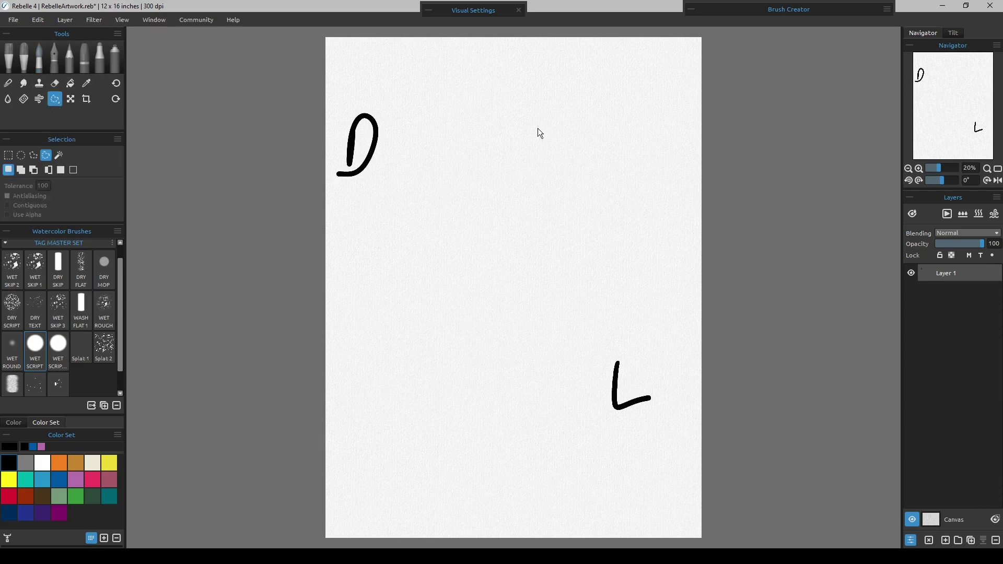
{"action": "mouse_move", "coordinate": [545, 125]}
{"action": "left_mouse_down"}
{"action": "mouse_move", "coordinate": [508, 118]}
{"action": "mouse_move", "coordinate": [480, 163]}
{"action": "left_mouse_up"}
{"action": "left_click", "coordinate": [60, 515]}
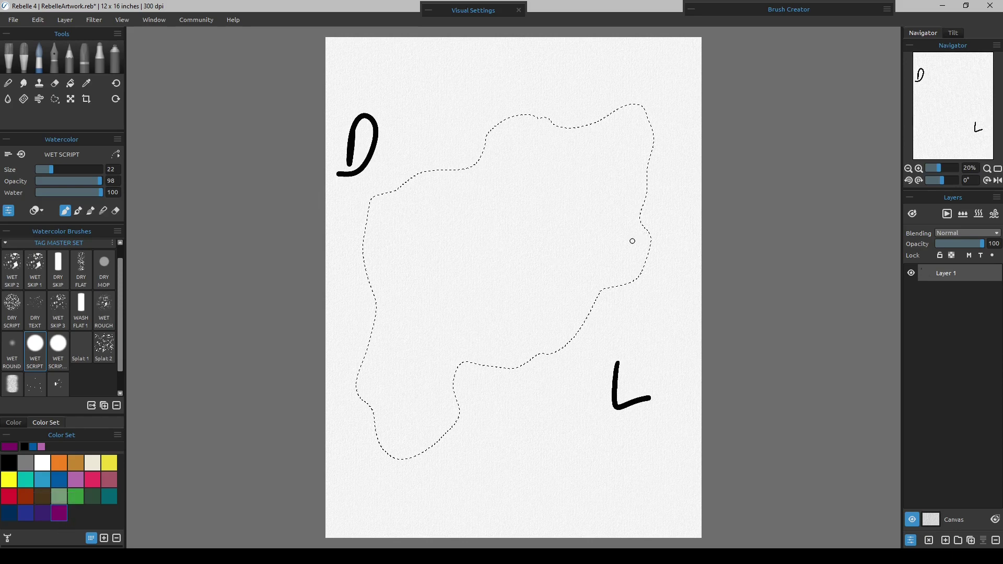
{"action": "left_click_drag", "start_coordinate": [50, 173], "coordinate": [120, 172]}
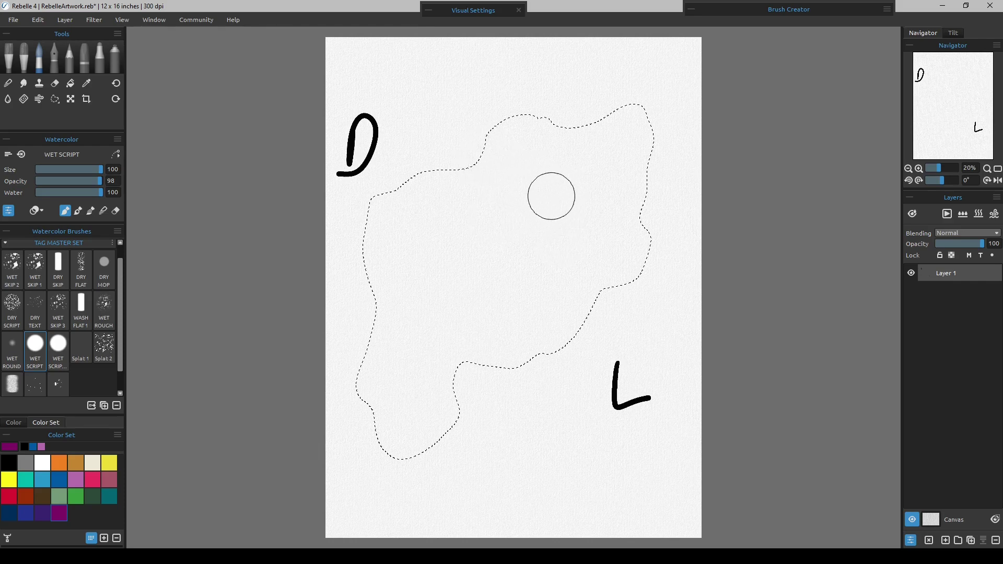
{"action": "left_click", "coordinate": [466, 148]}
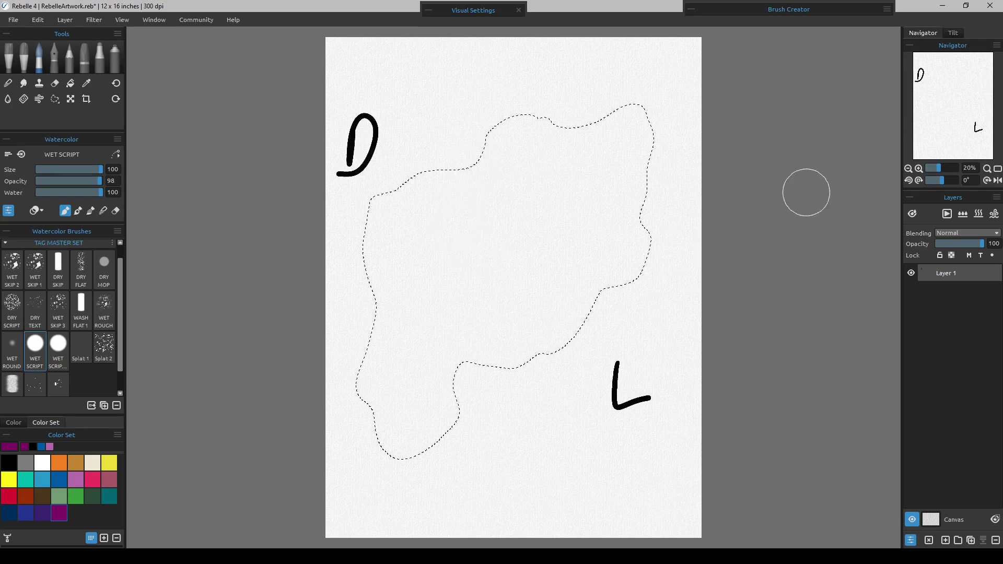
Wet the layer inside the selection and set up the Wet Round brush with size 70 and opacity 15
{"action": "left_click", "coordinate": [961, 214]}
{"action": "left_click", "coordinate": [21, 361]}
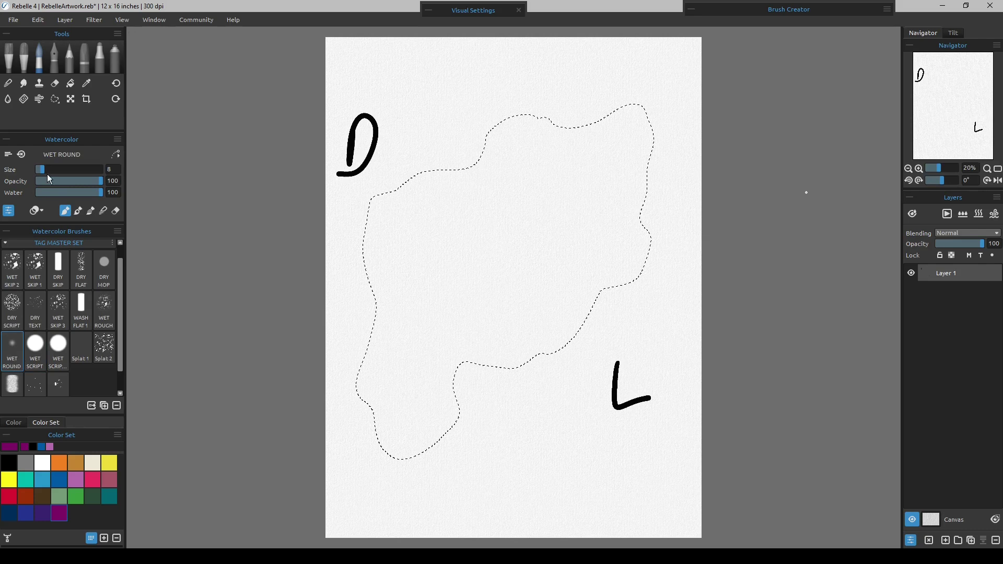
{"action": "left_click_drag", "start_coordinate": [47, 171], "coordinate": [133, 179]}
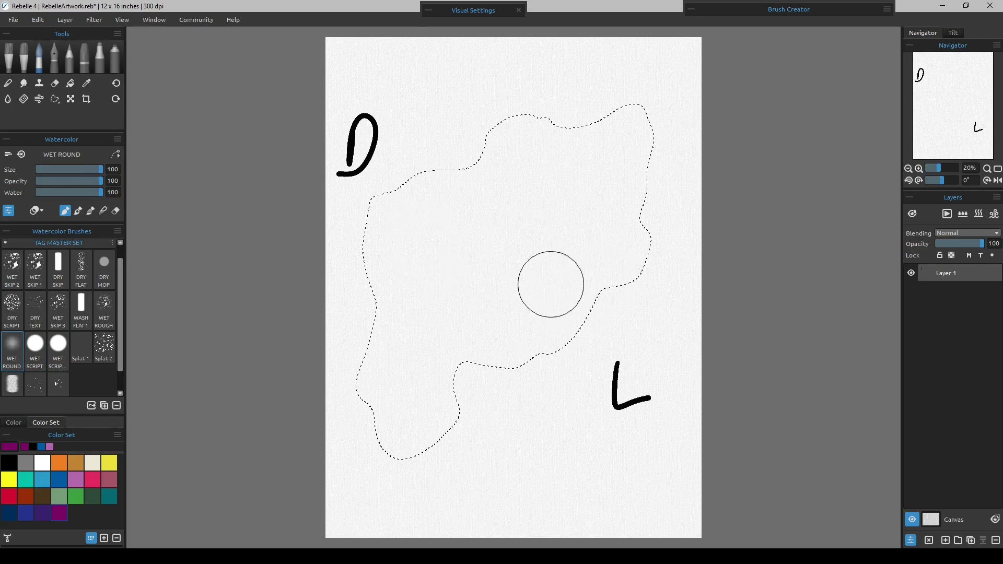
{"action": "left_click", "coordinate": [113, 170]}
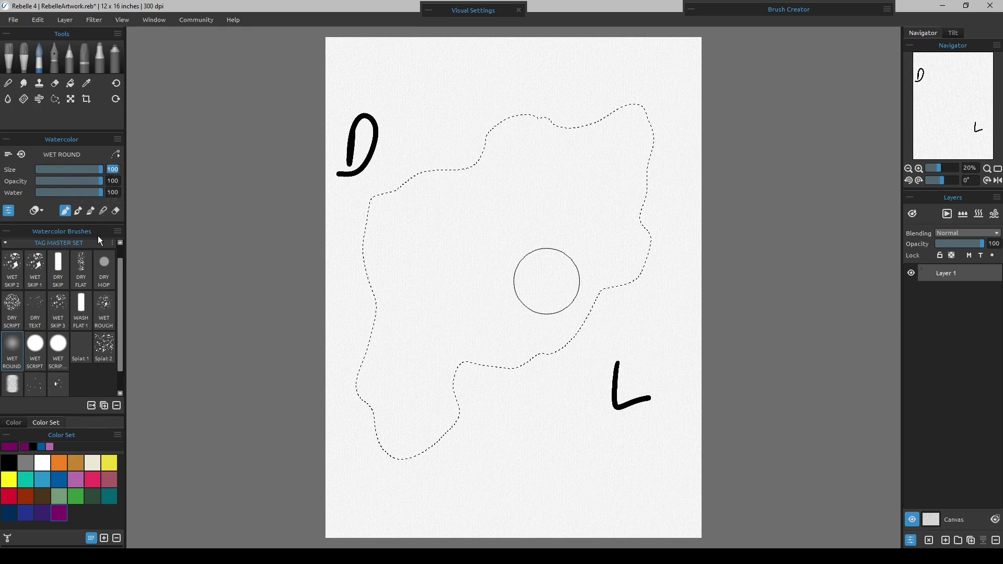
{"action": "type", "text": "70"}
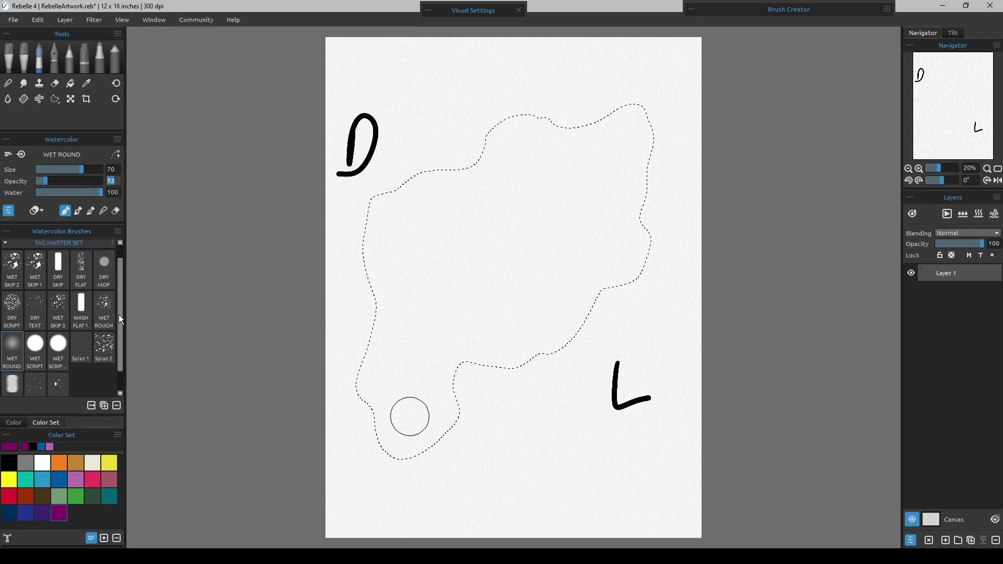
{"action": "type", "text": "15"}
{"action": "key", "text": "Return"}
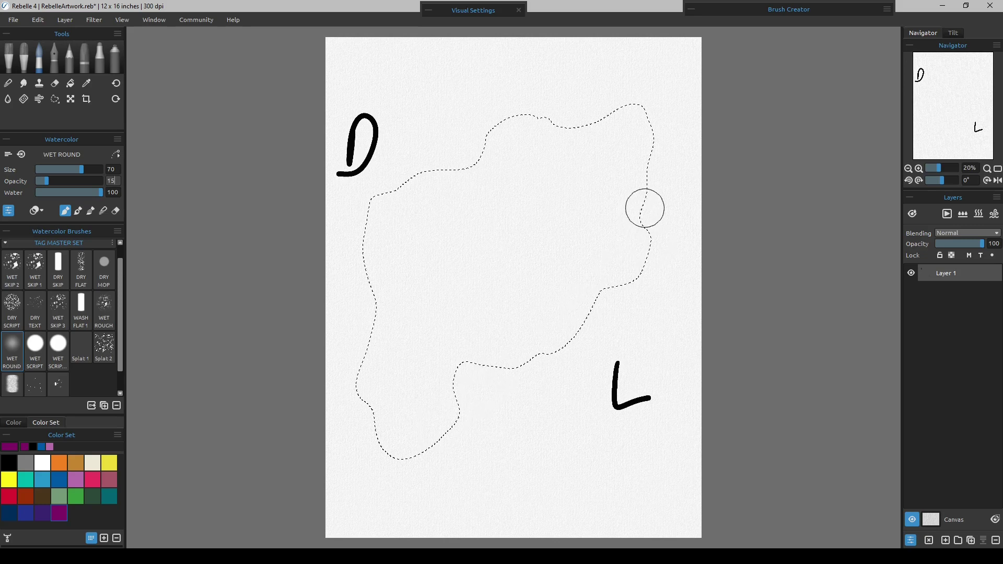
Paint overlapping diagonal purple washes inside the selection, starting each pass closer to the D so the tone darkens from L to D
{"action": "mouse_move", "coordinate": [643, 205]}
{"action": "left_mouse_down"}
{"action": "mouse_move", "coordinate": [365, 459]}
{"action": "mouse_move", "coordinate": [662, 168]}
{"action": "mouse_move", "coordinate": [363, 402]}
{"action": "mouse_move", "coordinate": [661, 150]}
{"action": "mouse_move", "coordinate": [350, 437]}
{"action": "mouse_move", "coordinate": [449, 329]}
{"action": "mouse_move", "coordinate": [660, 141]}
{"action": "mouse_move", "coordinate": [401, 320]}
{"action": "mouse_move", "coordinate": [635, 94]}
{"action": "mouse_move", "coordinate": [414, 224]}
{"action": "mouse_move", "coordinate": [331, 253]}
{"action": "mouse_move", "coordinate": [329, 241]}
{"action": "left_mouse_up"}
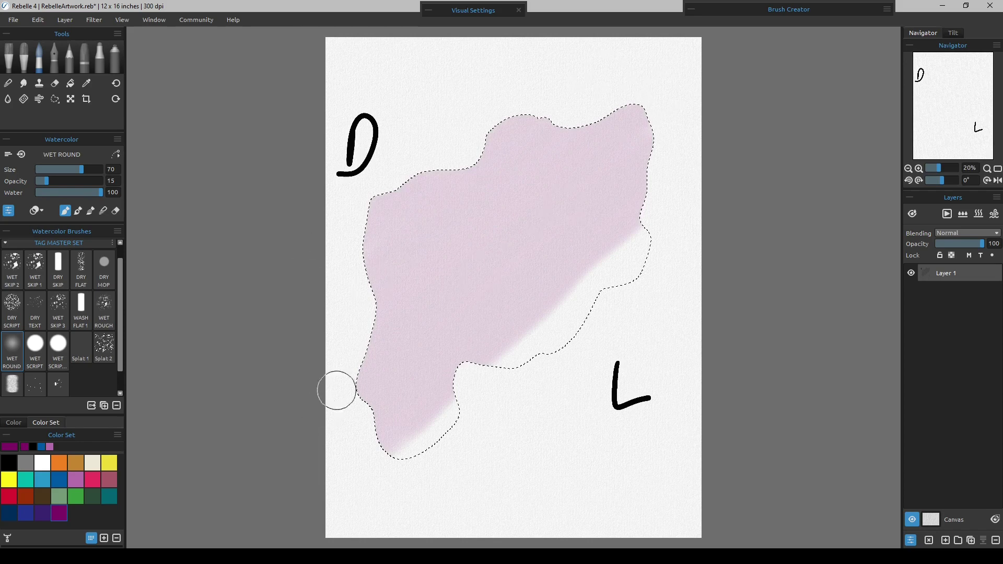
{"action": "mouse_move", "coordinate": [374, 421]}
{"action": "left_mouse_down"}
{"action": "mouse_move", "coordinate": [658, 138]}
{"action": "mouse_move", "coordinate": [595, 204]}
{"action": "mouse_move", "coordinate": [652, 164]}
{"action": "mouse_move", "coordinate": [533, 273]}
{"action": "mouse_move", "coordinate": [610, 189]}
{"action": "mouse_move", "coordinate": [435, 370]}
{"action": "mouse_move", "coordinate": [334, 455]}
{"action": "mouse_move", "coordinate": [511, 272]}
{"action": "mouse_move", "coordinate": [319, 434]}
{"action": "mouse_move", "coordinate": [635, 121]}
{"action": "mouse_move", "coordinate": [611, 149]}
{"action": "mouse_move", "coordinate": [499, 196]}
{"action": "mouse_move", "coordinate": [504, 220]}
{"action": "mouse_move", "coordinate": [453, 271]}
{"action": "mouse_move", "coordinate": [399, 285]}
{"action": "mouse_move", "coordinate": [354, 315]}
{"action": "mouse_move", "coordinate": [428, 226]}
{"action": "mouse_move", "coordinate": [575, 108]}
{"action": "mouse_move", "coordinate": [532, 115]}
{"action": "mouse_move", "coordinate": [370, 216]}
{"action": "mouse_move", "coordinate": [343, 243]}
{"action": "mouse_move", "coordinate": [320, 311]}
{"action": "left_mouse_up"}
{"action": "mouse_move", "coordinate": [370, 402]}
{"action": "left_mouse_down"}
{"action": "mouse_move", "coordinate": [666, 123]}
{"action": "mouse_move", "coordinate": [468, 293]}
{"action": "mouse_move", "coordinate": [610, 160]}
{"action": "mouse_move", "coordinate": [520, 212]}
{"action": "mouse_move", "coordinate": [539, 157]}
{"action": "mouse_move", "coordinate": [475, 171]}
{"action": "mouse_move", "coordinate": [462, 151]}
{"action": "mouse_move", "coordinate": [394, 214]}
{"action": "mouse_move", "coordinate": [382, 206]}
{"action": "mouse_move", "coordinate": [419, 220]}
{"action": "mouse_move", "coordinate": [492, 183]}
{"action": "mouse_move", "coordinate": [487, 219]}
{"action": "mouse_move", "coordinate": [511, 224]}
{"action": "mouse_move", "coordinate": [424, 327]}
{"action": "mouse_move", "coordinate": [441, 264]}
{"action": "mouse_move", "coordinate": [407, 250]}
{"action": "mouse_move", "coordinate": [425, 196]}
{"action": "left_mouse_up"}
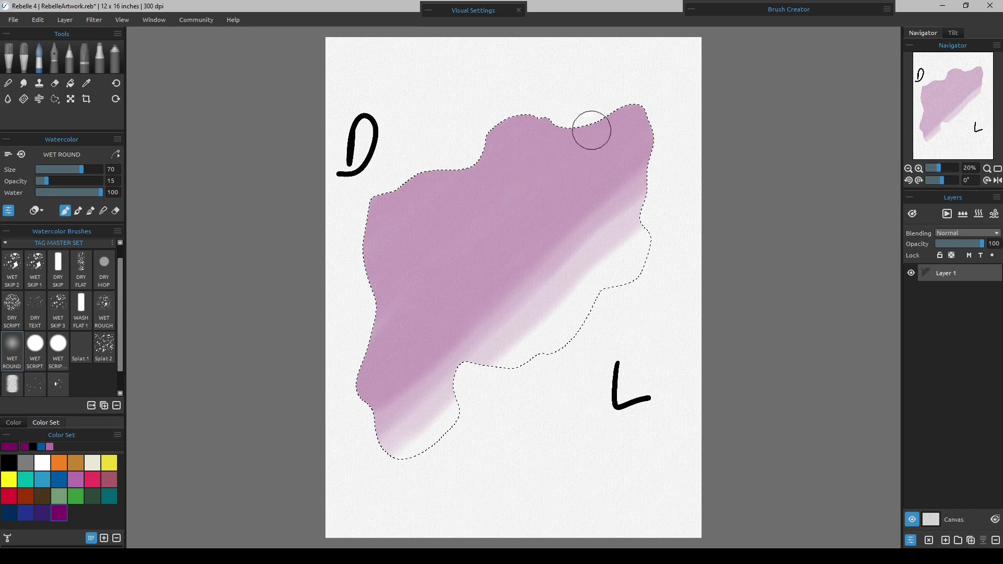
{"action": "mouse_move", "coordinate": [371, 284]}
{"action": "left_mouse_down"}
{"action": "mouse_move", "coordinate": [381, 340]}
{"action": "mouse_move", "coordinate": [356, 374]}
{"action": "mouse_move", "coordinate": [607, 155]}
{"action": "mouse_move", "coordinate": [408, 284]}
{"action": "mouse_move", "coordinate": [430, 279]}
{"action": "mouse_move", "coordinate": [376, 280]}
{"action": "mouse_move", "coordinate": [362, 226]}
{"action": "mouse_move", "coordinate": [475, 162]}
{"action": "mouse_move", "coordinate": [462, 207]}
{"action": "mouse_move", "coordinate": [441, 179]}
{"action": "mouse_move", "coordinate": [638, 101]}
{"action": "mouse_move", "coordinate": [358, 324]}
{"action": "left_mouse_up"}
{"action": "mouse_move", "coordinate": [562, 157]}
{"action": "left_mouse_down"}
{"action": "mouse_move", "coordinate": [485, 189]}
{"action": "mouse_move", "coordinate": [528, 107]}
{"action": "mouse_move", "coordinate": [384, 204]}
{"action": "left_mouse_up"}
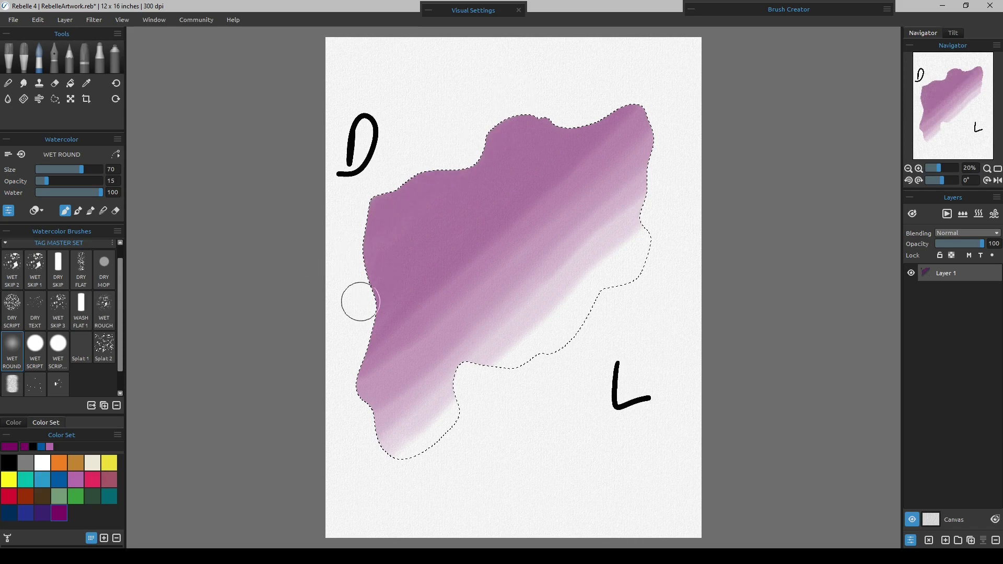
{"action": "mouse_move", "coordinate": [347, 308]}
{"action": "left_mouse_down"}
{"action": "mouse_move", "coordinate": [454, 228]}
{"action": "mouse_move", "coordinate": [600, 89]}
{"action": "mouse_move", "coordinate": [545, 120]}
{"action": "mouse_move", "coordinate": [439, 130]}
{"action": "mouse_move", "coordinate": [354, 277]}
{"action": "mouse_move", "coordinate": [583, 82]}
{"action": "mouse_move", "coordinate": [459, 152]}
{"action": "mouse_move", "coordinate": [566, 56]}
{"action": "mouse_move", "coordinate": [347, 242]}
{"action": "mouse_move", "coordinate": [511, 123]}
{"action": "left_mouse_up"}
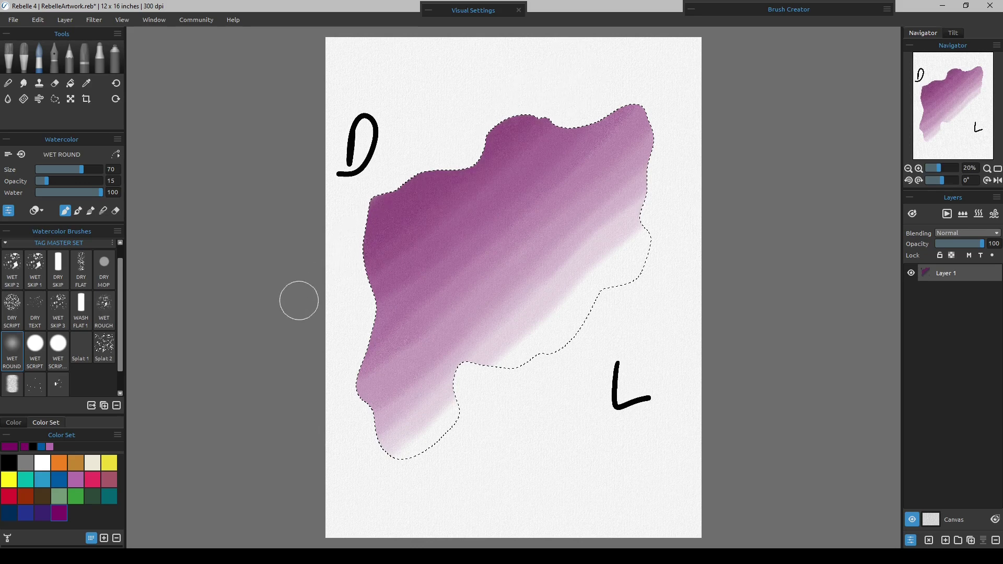
Smooth the purple wash with Blend 3 at size 100 and opacity 23, fading the side nearest the L using the Soft eraser at opacity 20
{"action": "left_click", "coordinate": [15, 84]}
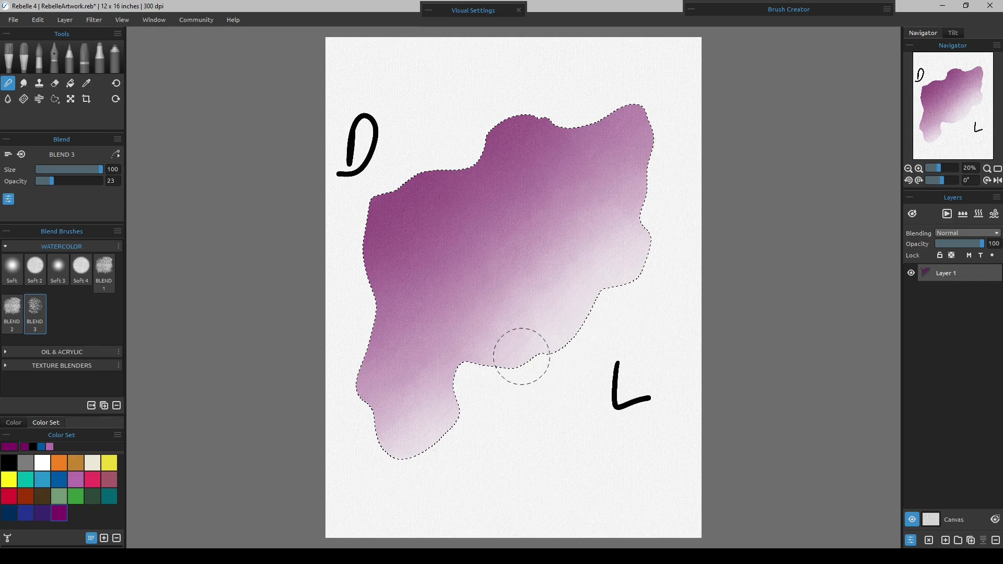
{"action": "left_click", "coordinate": [55, 83]}
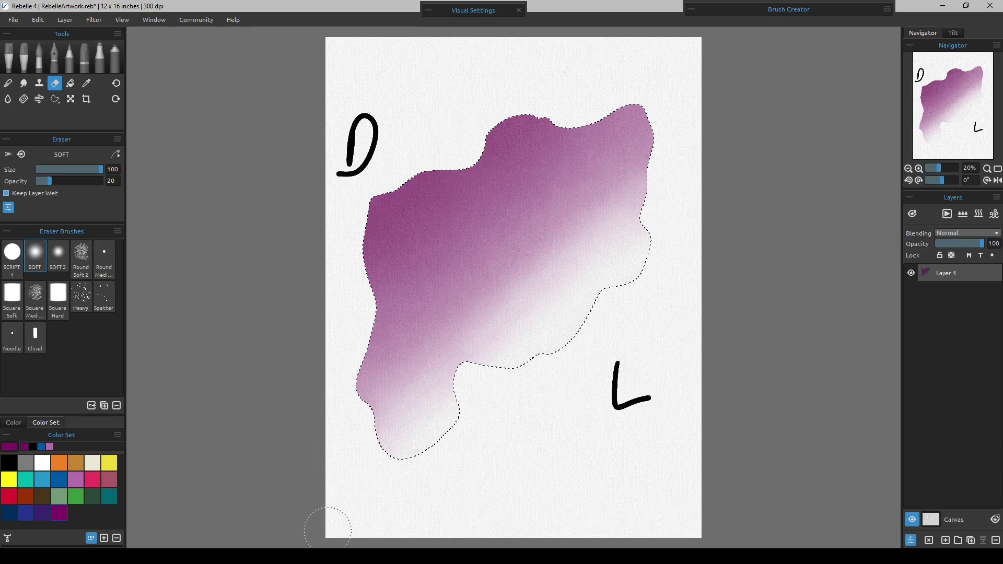
{"action": "left_click", "coordinate": [8, 83]}
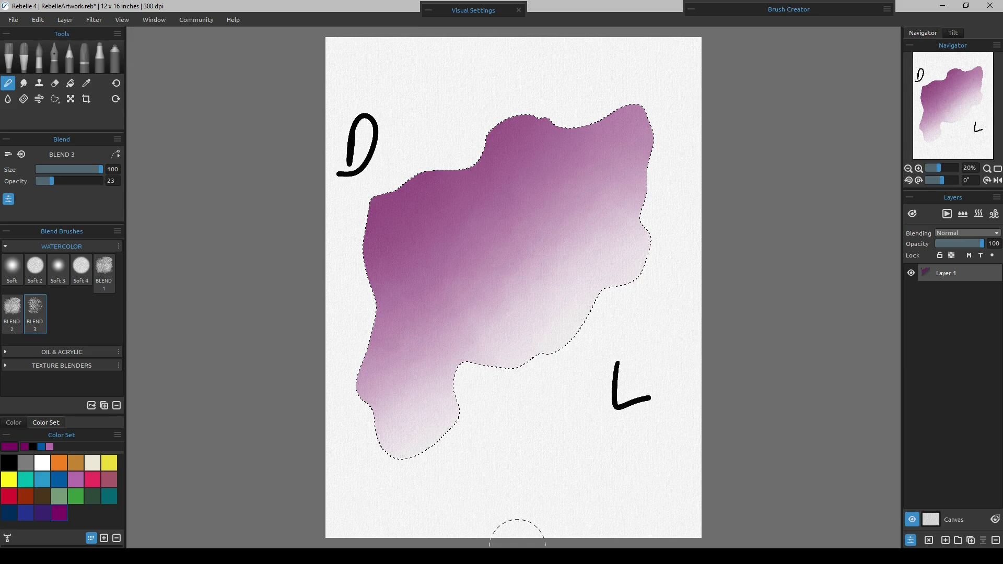
Clear the selection and examine the blended purple wash up close, from its dark area to the pale edge near the L
{"action": "key", "text": "ctrl+d"}
{"action": "scroll", "coordinate": [491, 300], "scroll_direction": "up", "scroll_amount": 8}
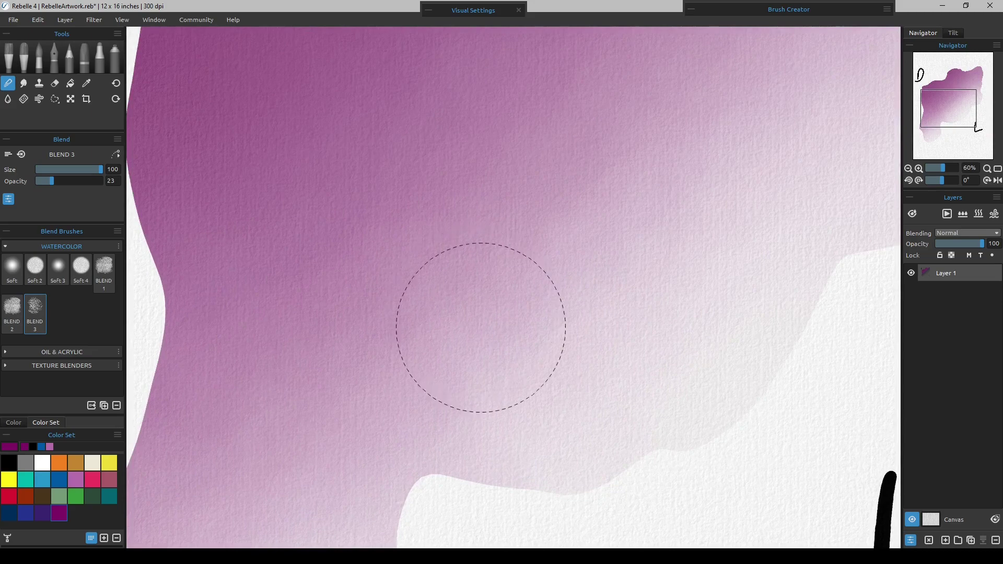
{"action": "mouse_move", "coordinate": [336, 242]}
{"action": "left_mouse_down"}
{"action": "mouse_move", "coordinate": [563, 413]}
{"action": "mouse_move", "coordinate": [577, 291]}
{"action": "mouse_move", "coordinate": [378, 365]}
{"action": "mouse_move", "coordinate": [260, 307]}
{"action": "mouse_move", "coordinate": [493, 312]}
{"action": "mouse_move", "coordinate": [354, 242]}
{"action": "mouse_move", "coordinate": [421, 157]}
{"action": "mouse_move", "coordinate": [536, 193]}
{"action": "mouse_move", "coordinate": [428, 362]}
{"action": "mouse_move", "coordinate": [524, 320]}
{"action": "mouse_move", "coordinate": [457, 309]}
{"action": "mouse_move", "coordinate": [558, 254]}
{"action": "left_mouse_up"}
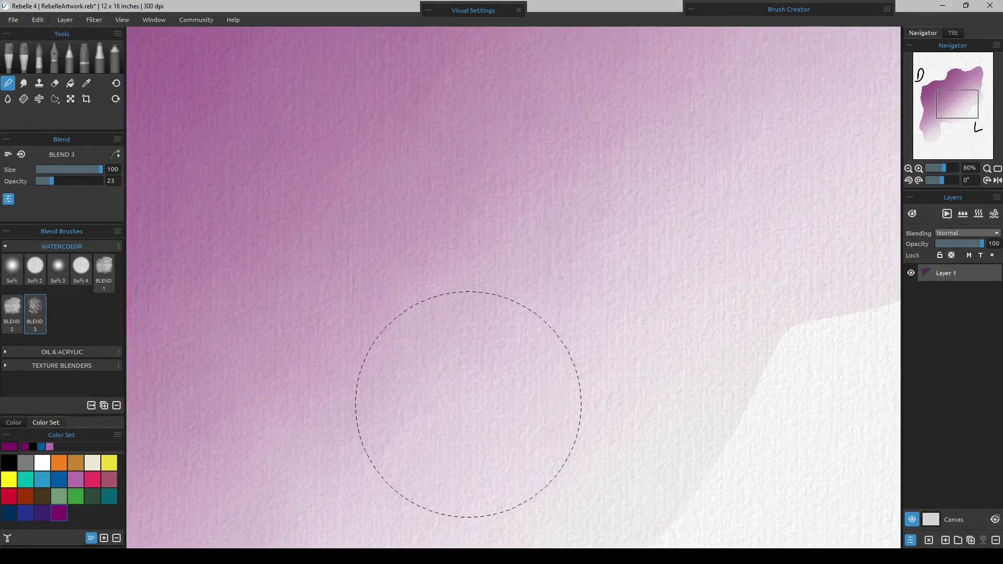
{"action": "left_click_drag", "start_coordinate": [451, 376], "coordinate": [688, 244]}
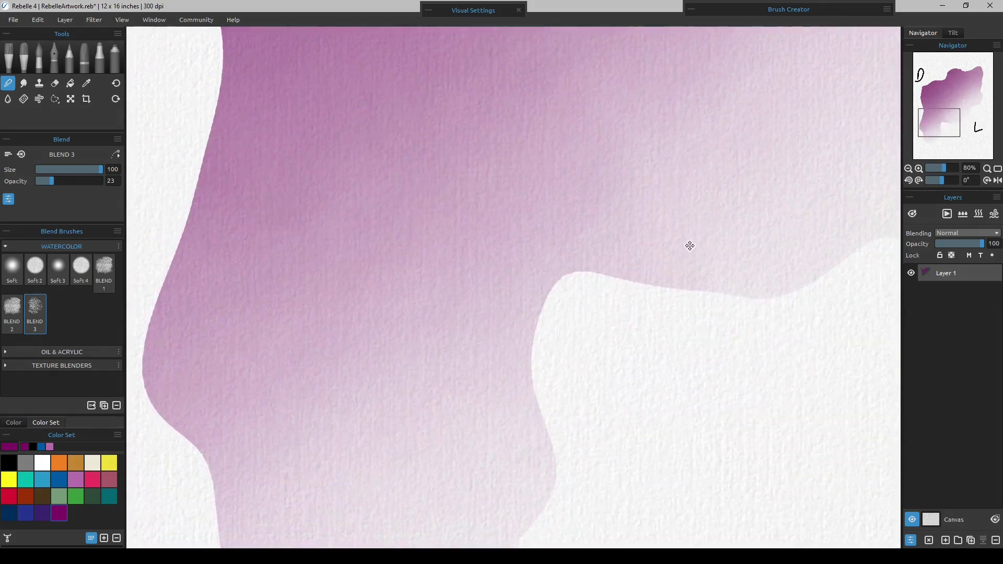
{"action": "left_click_drag", "start_coordinate": [421, 385], "coordinate": [400, 345]}
{"action": "scroll", "coordinate": [400, 346], "scroll_direction": "up", "scroll_amount": 5}
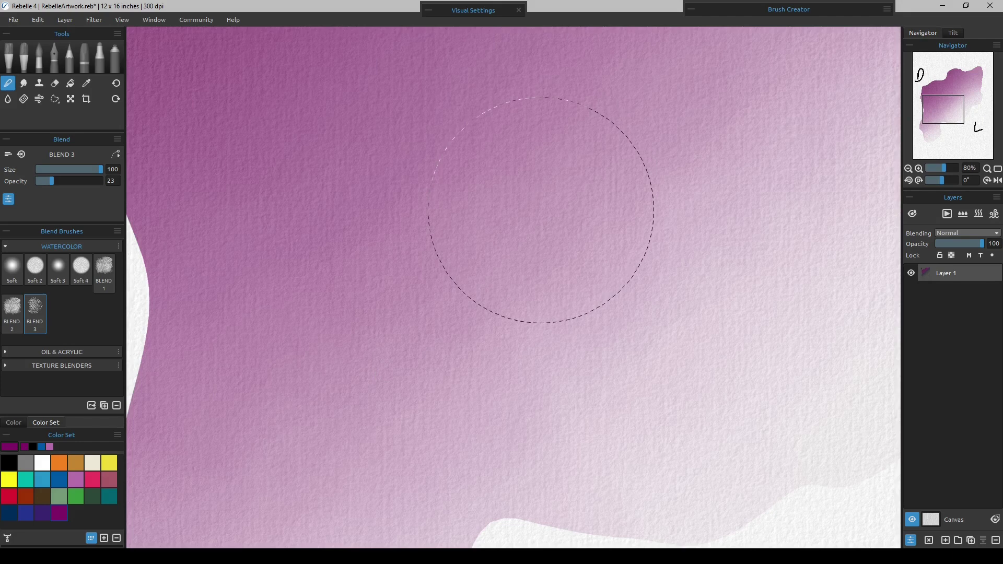
{"action": "scroll", "coordinate": [521, 247], "scroll_direction": "down", "scroll_amount": 5}
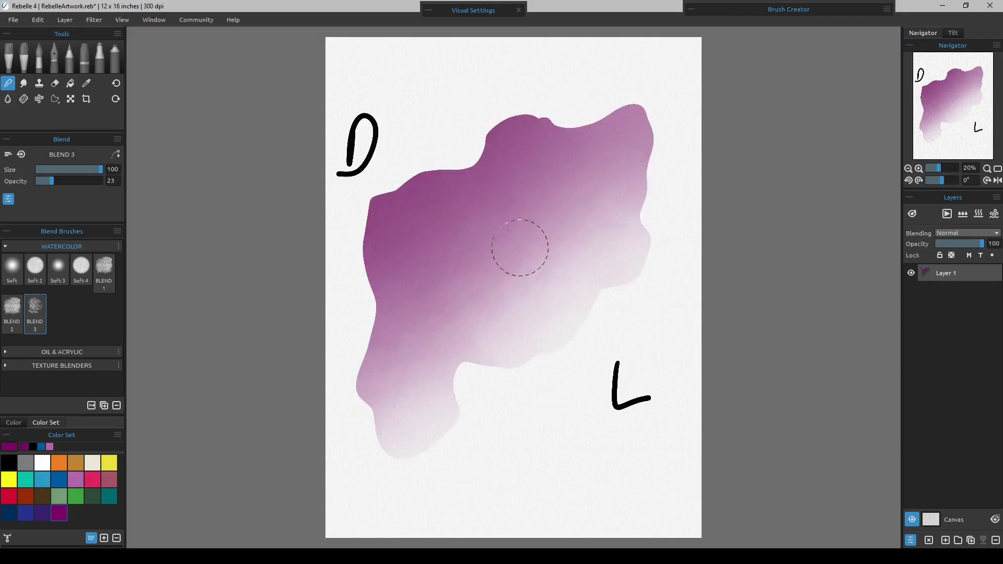
{"action": "left_click_drag", "start_coordinate": [611, 277], "coordinate": [550, 302]}
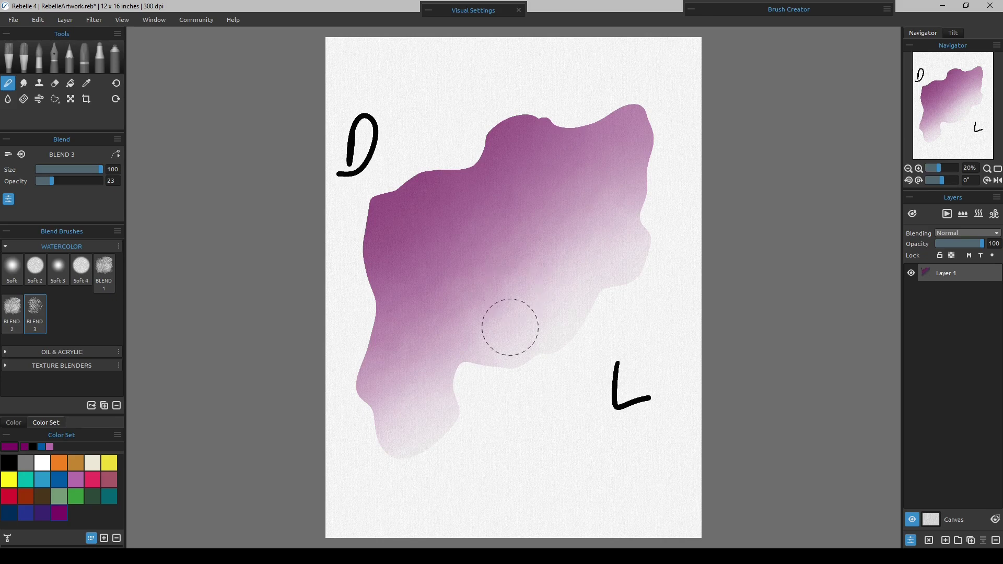